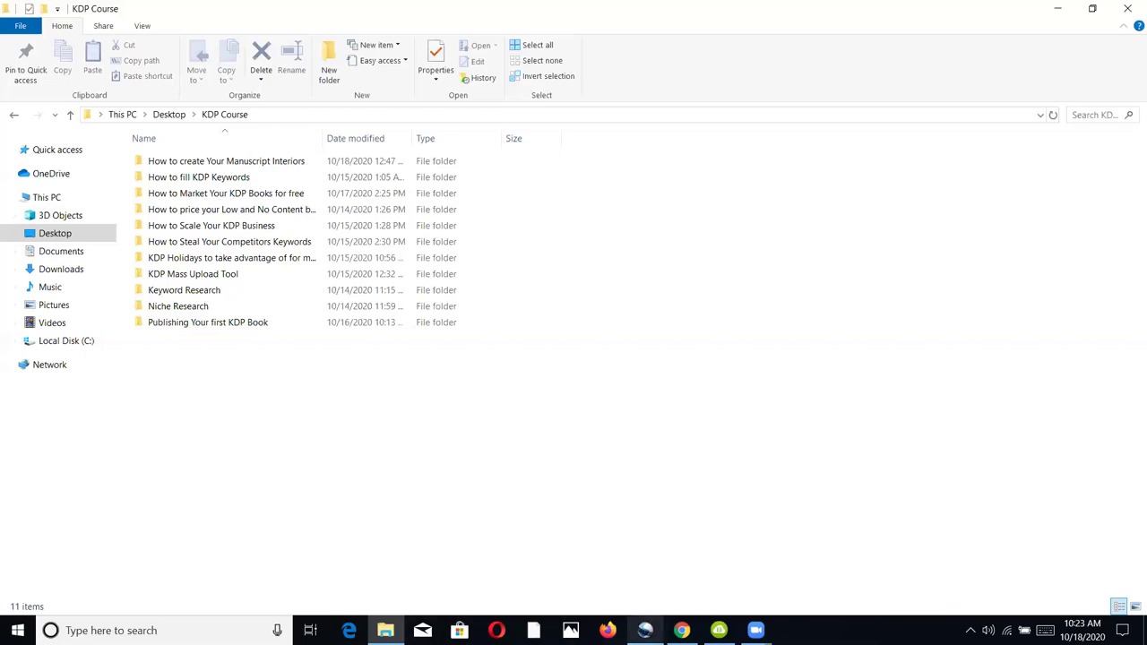
- Switch to Chrome and show the first page of the "Twitter Marketing for KDP" presentation in Canva
mouse_move(682, 630)
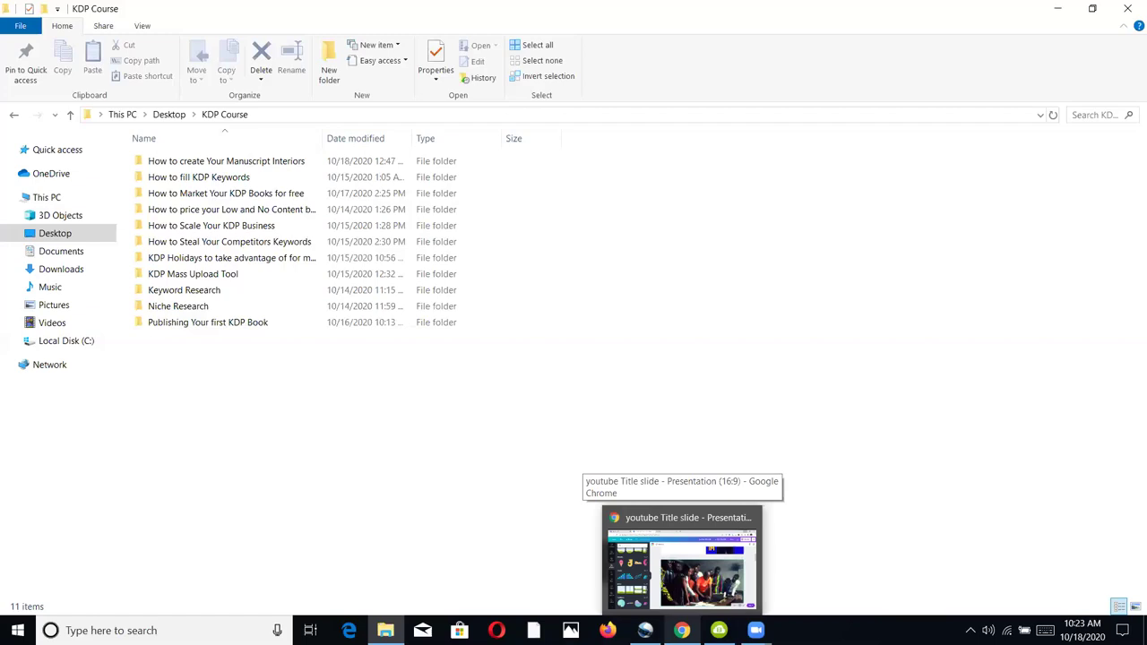
click(682, 565)
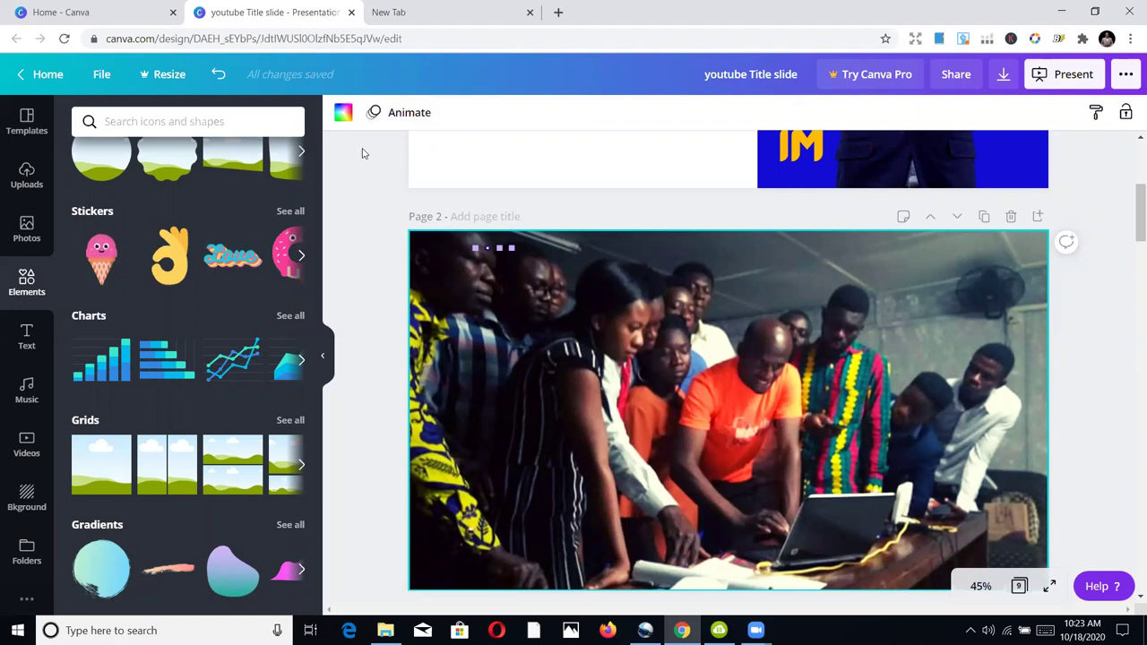
scroll(749, 406, up, 4)
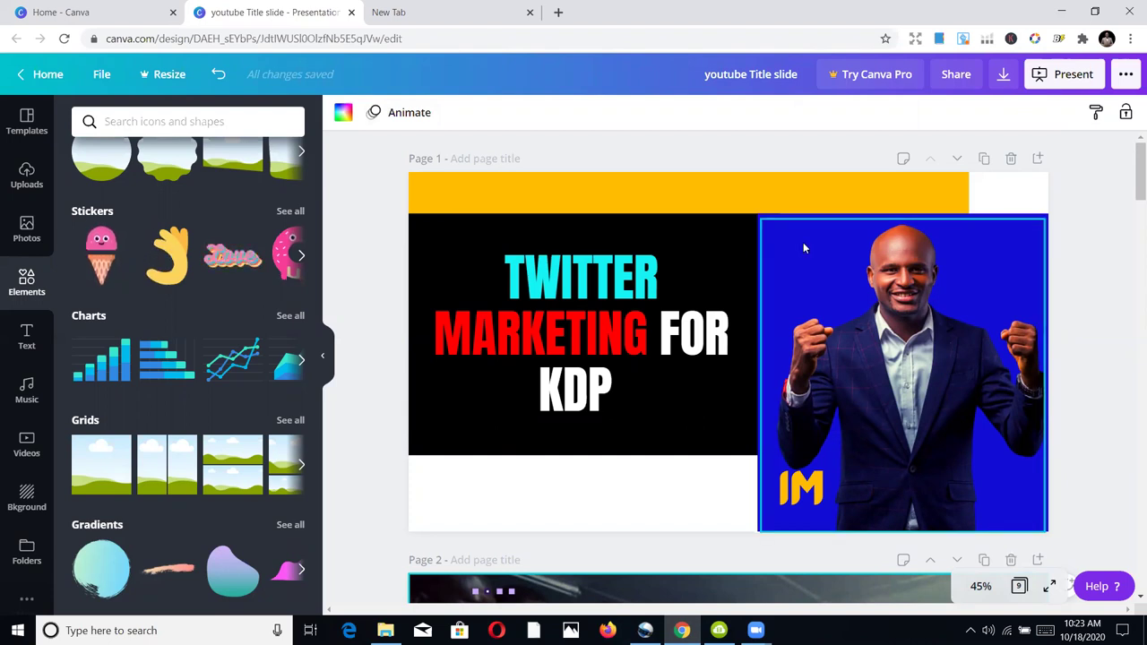
- Open twitter.com in the empty browser tab
click(451, 7)
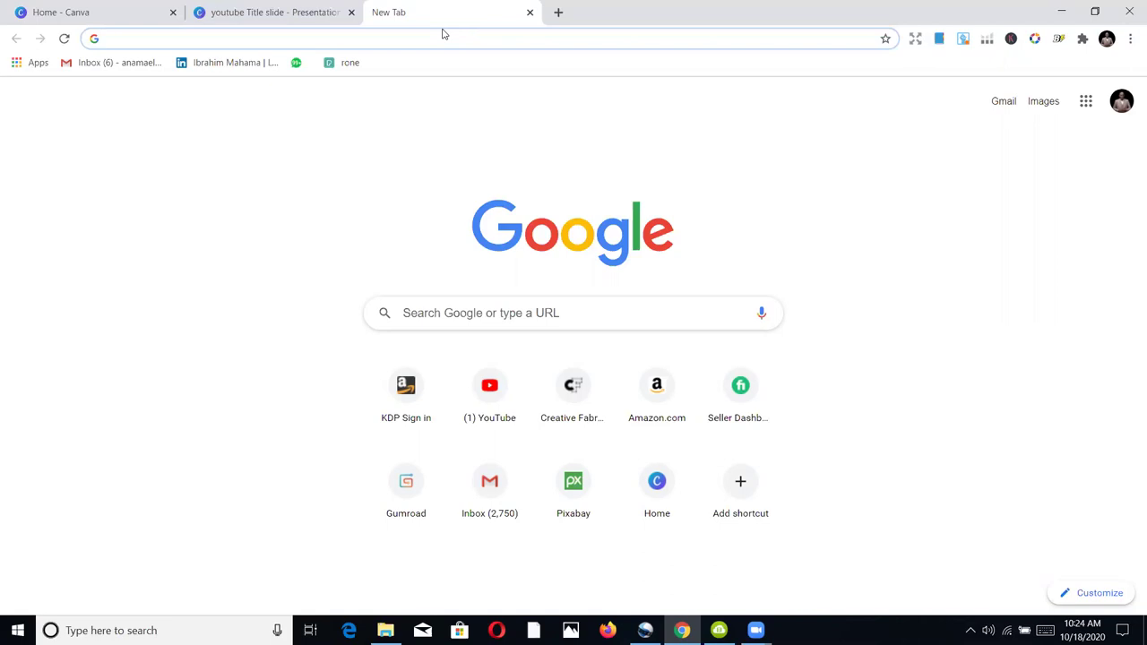
text(twitter.com)
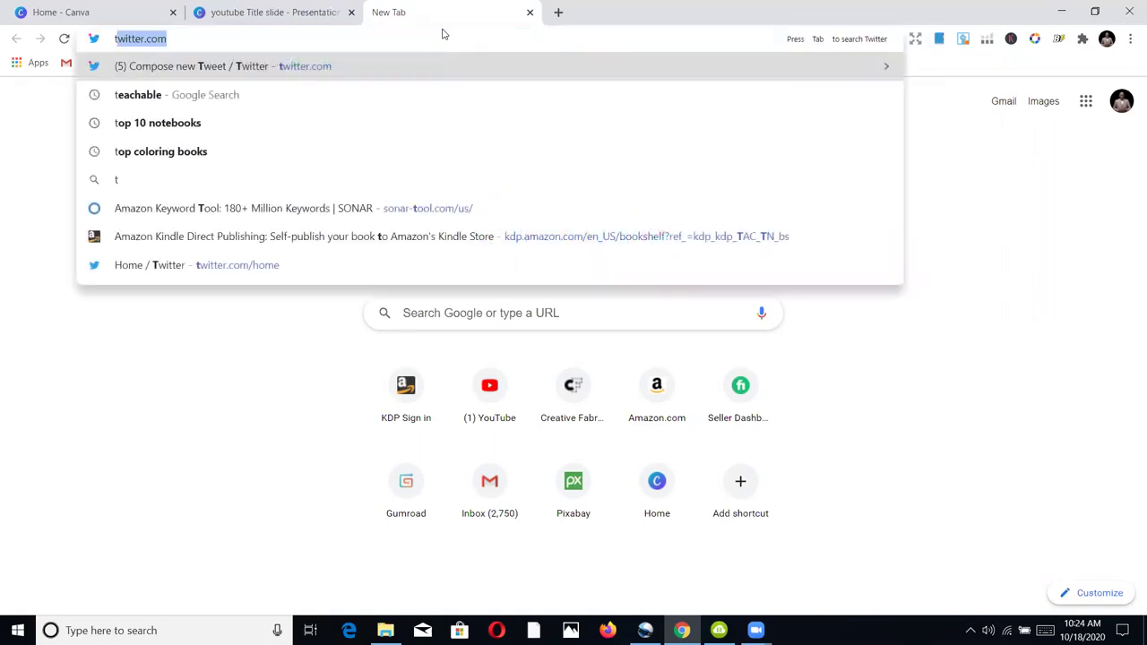
key(Return)
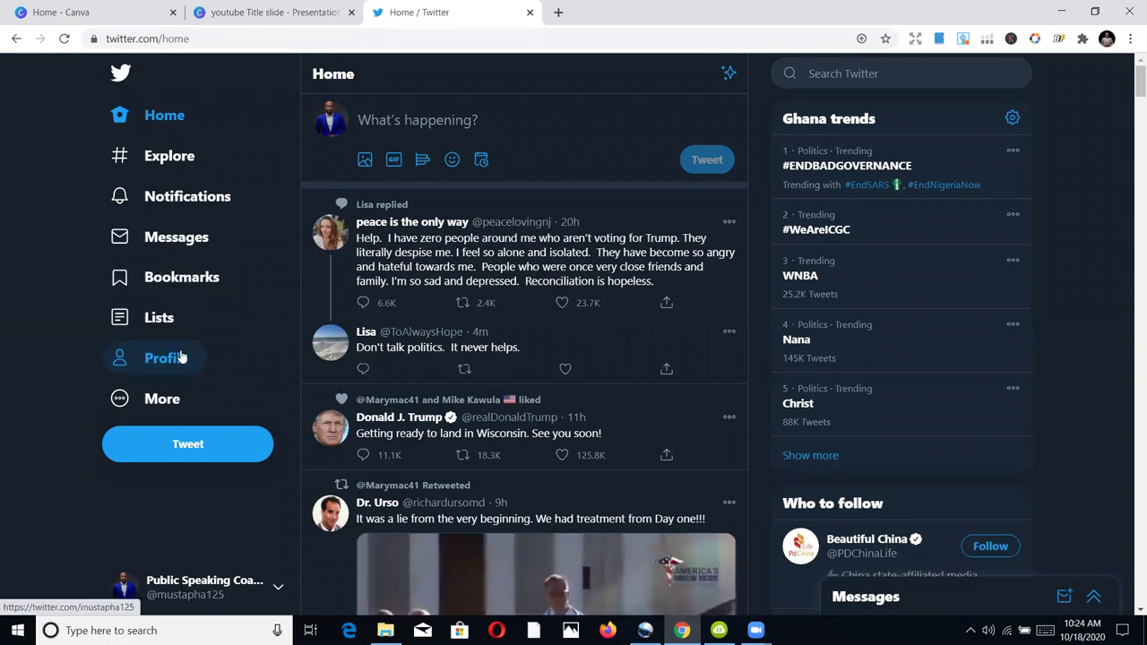
scroll(252, 381, down, 1)
scroll(194, 363, up, 1)
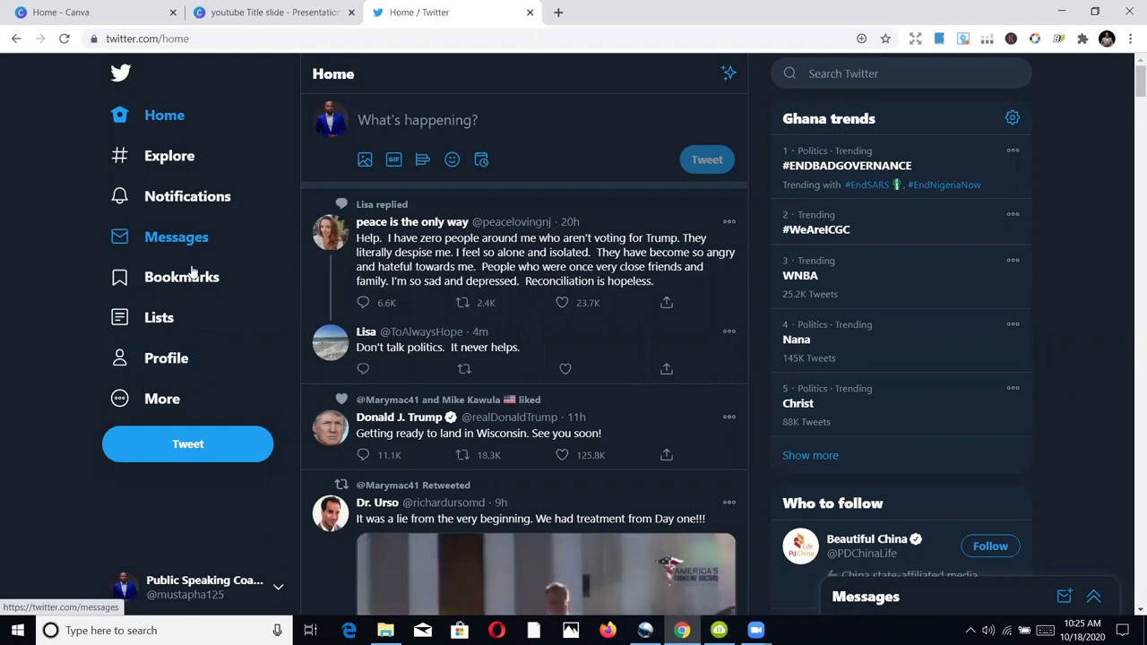
- Look over the account's own Twitter profile page and return to a refreshed home feed
click(175, 359)
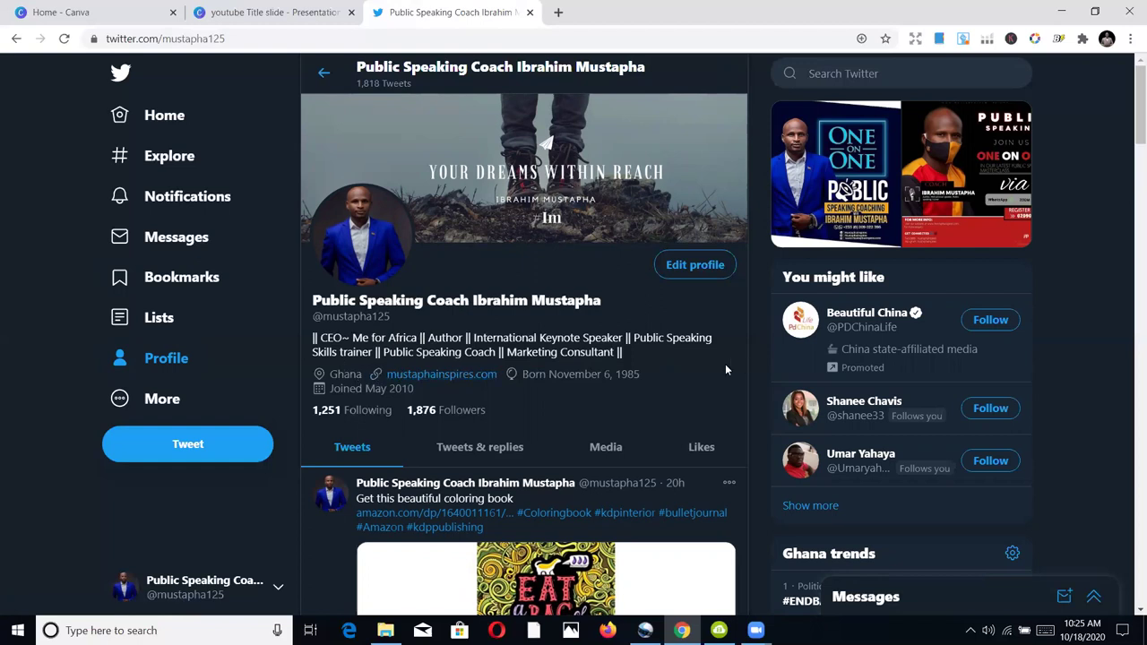
scroll(675, 368, down, 2)
scroll(636, 350, down, 2)
scroll(622, 317, up, 3)
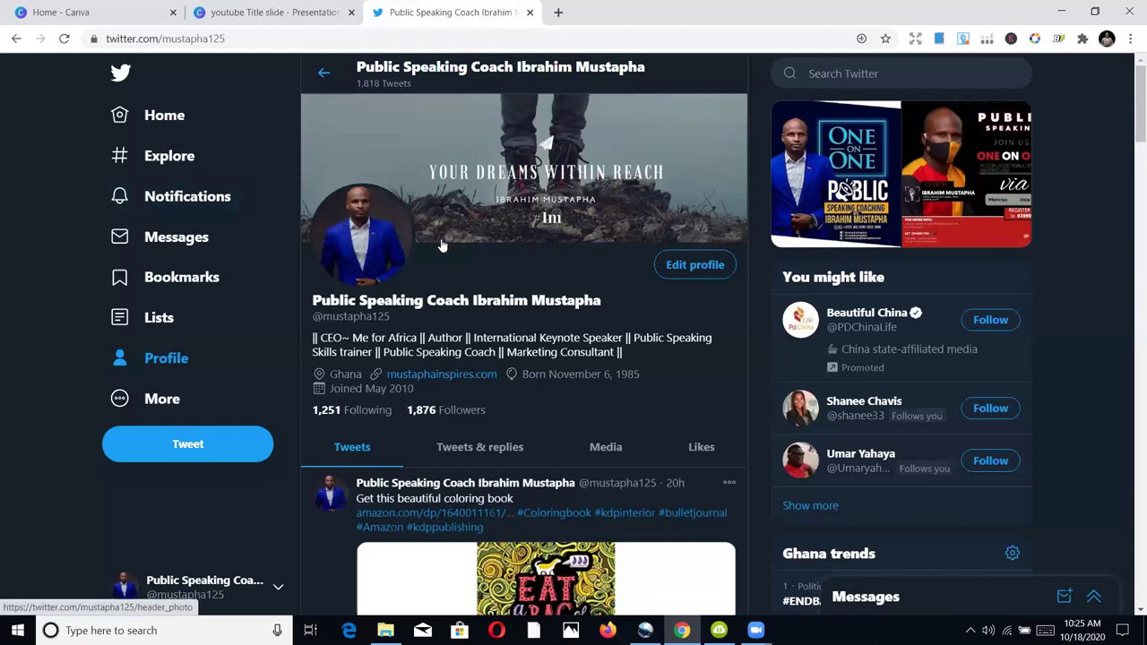
click(160, 116)
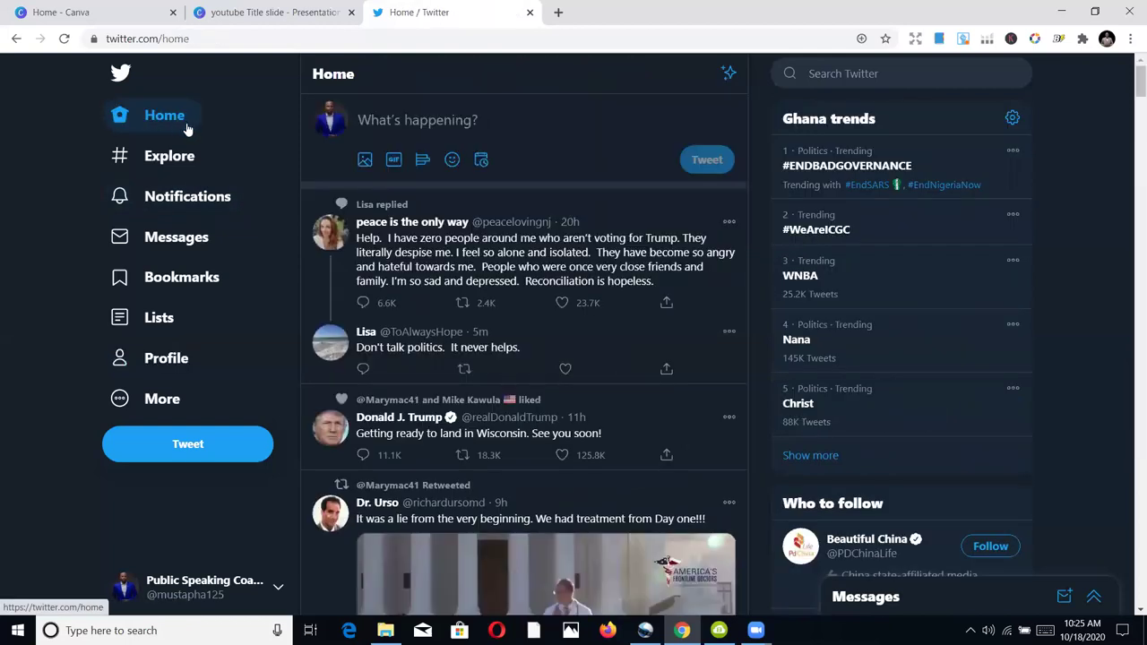
click(187, 130)
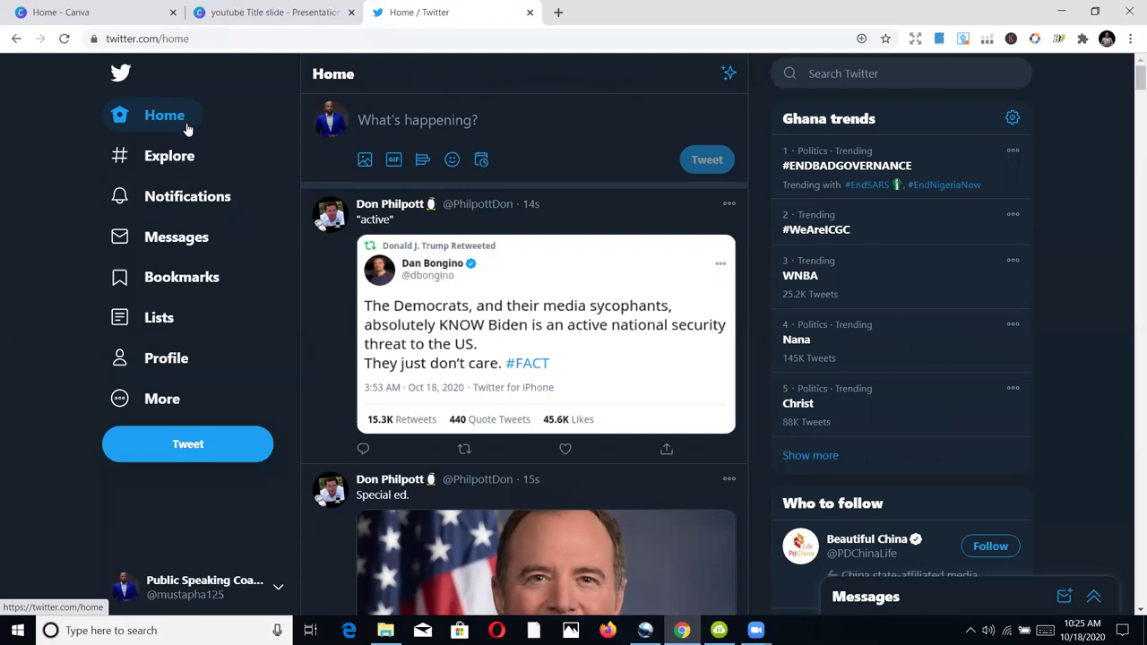
- Open amazon.com in a new browser tab and search the store for "coloring"
click(558, 12)
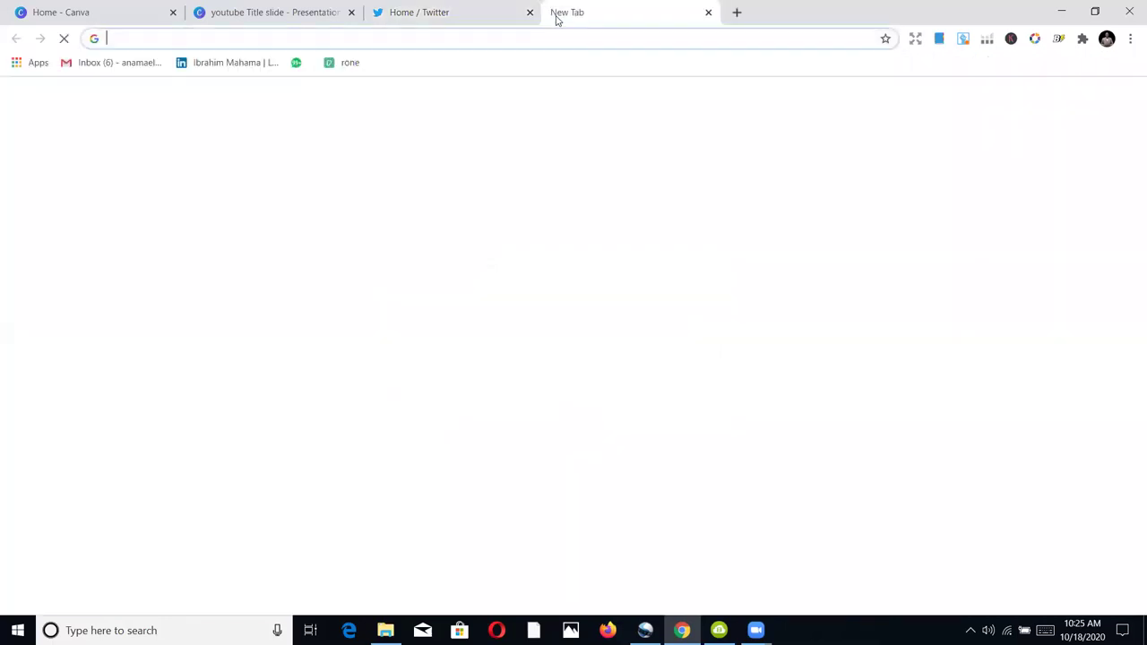
text(ama)
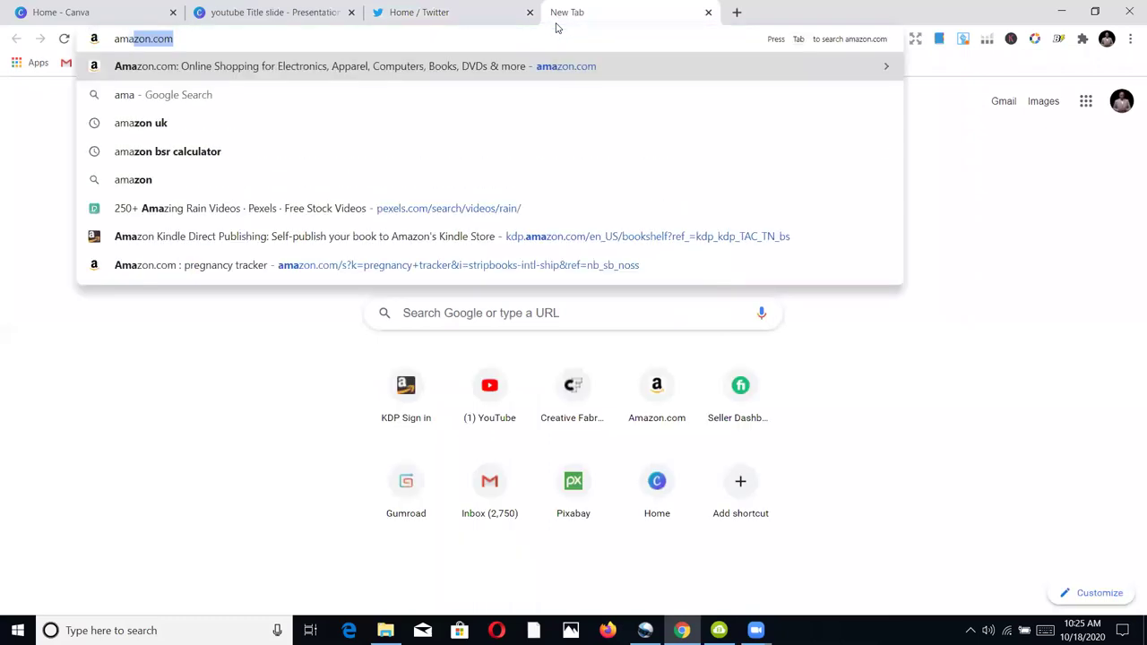
key(Return)
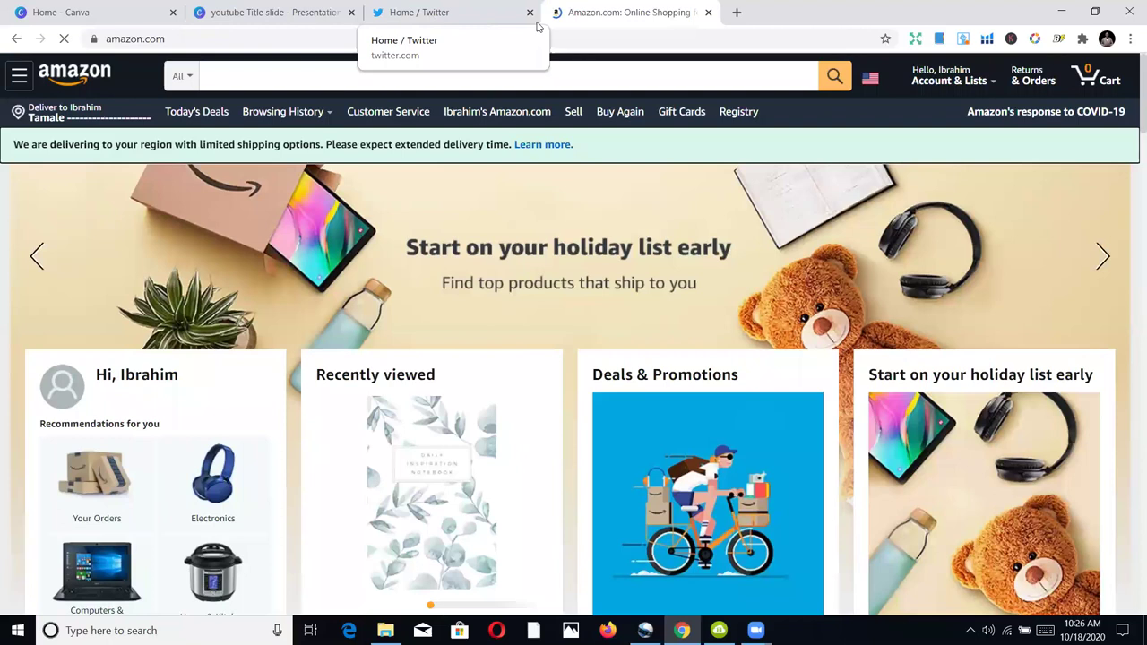
click(546, 76)
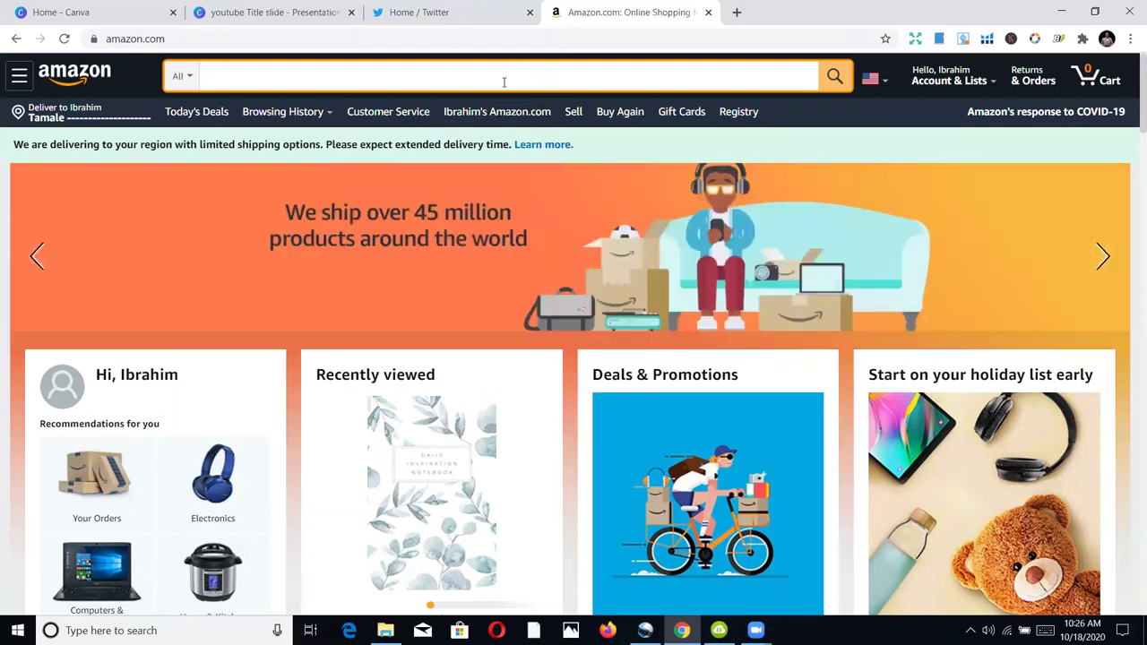
text(coloring)
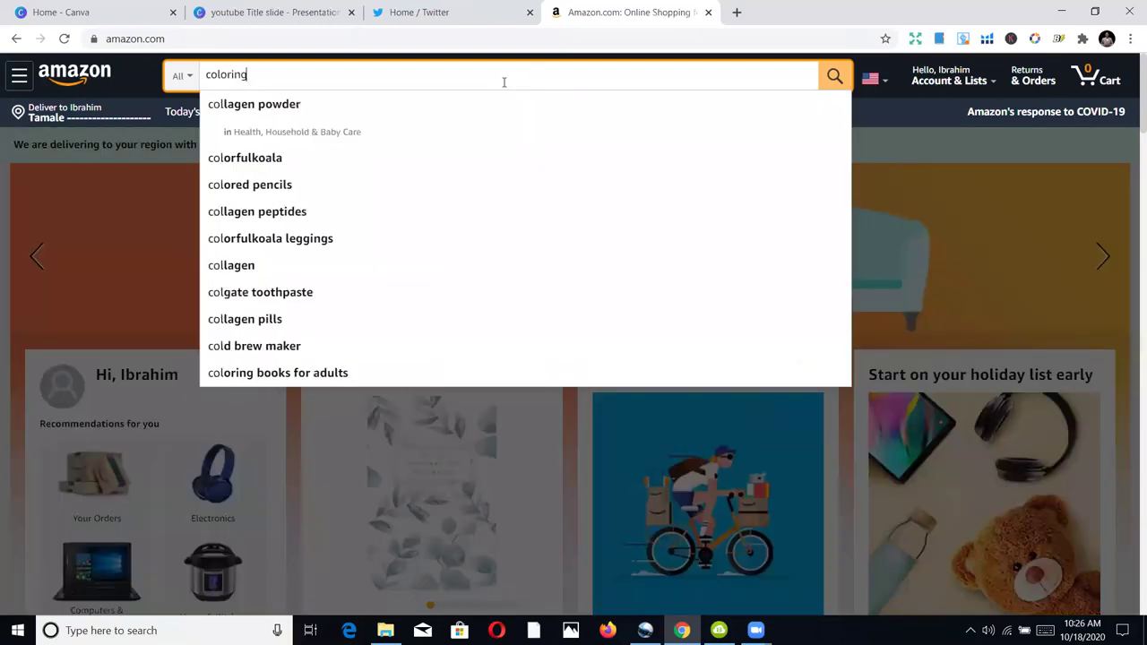
key(Return)
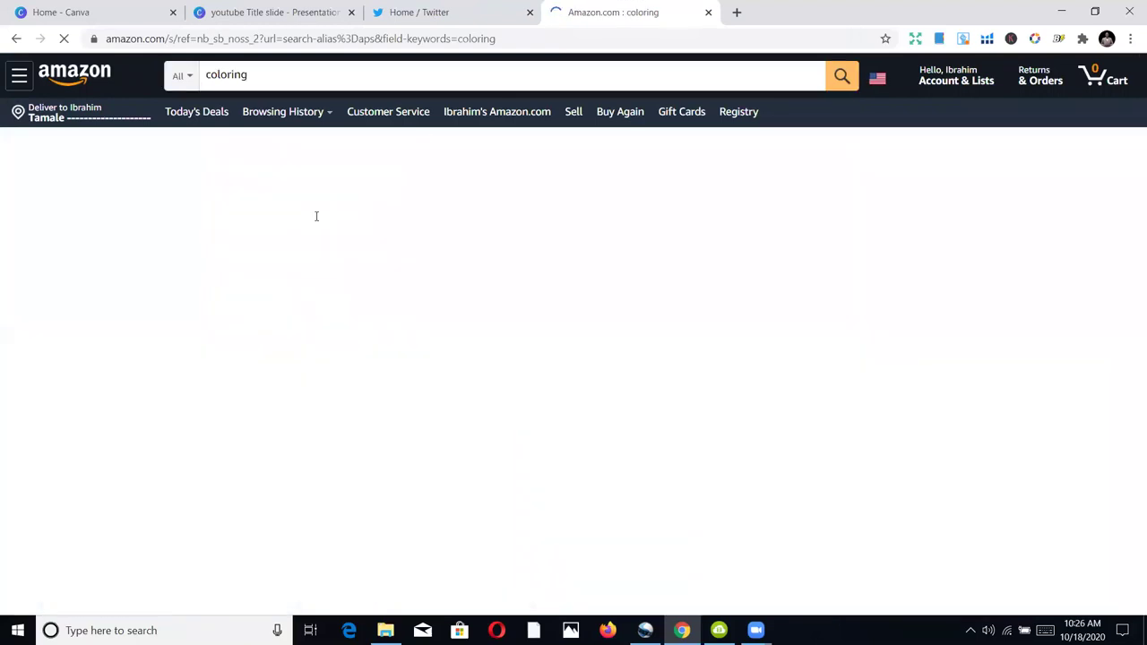
scroll(757, 278, down, 1)
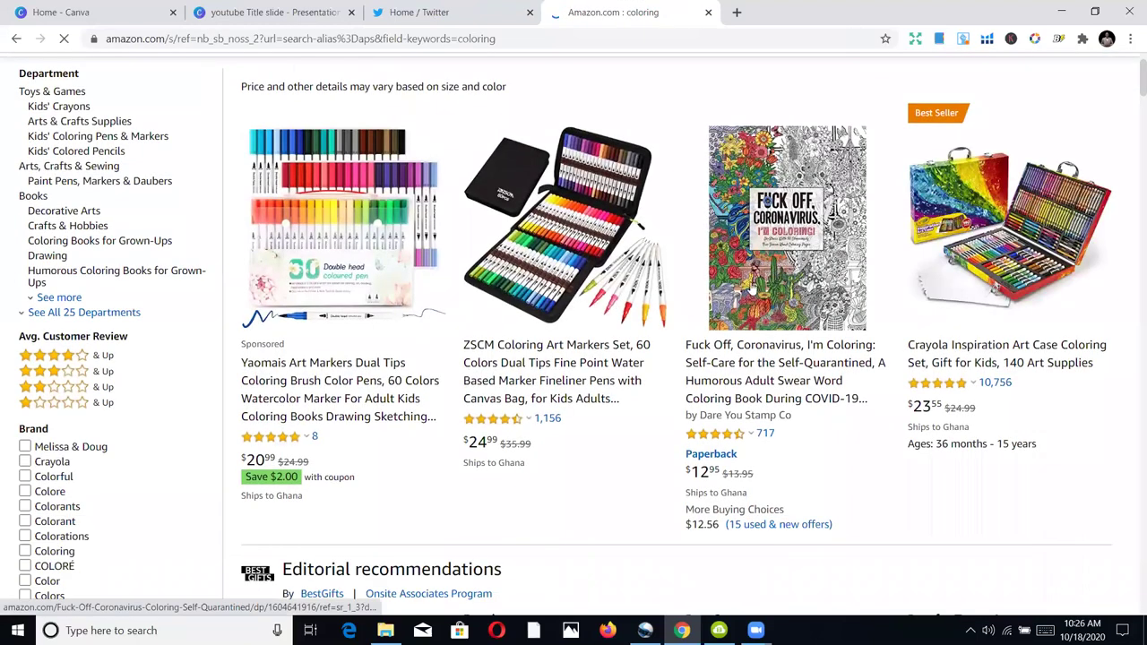
- Copy the product page address of the "Coronavirus, I'm Coloring" adult coloring book and return to Twitter
click(733, 347)
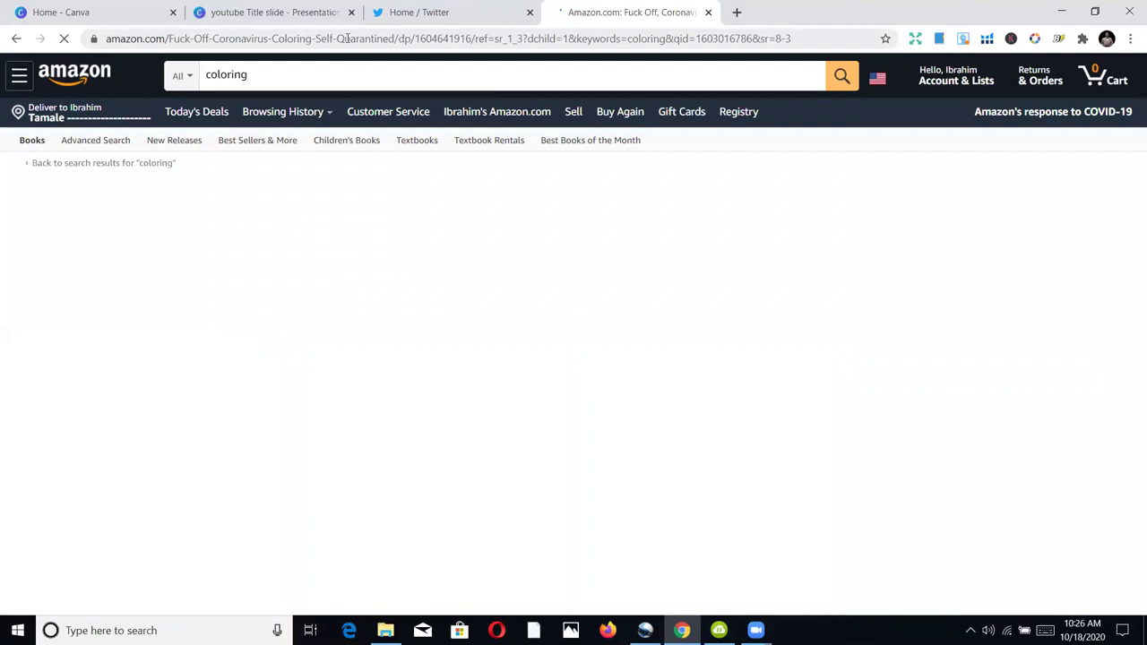
click(349, 45)
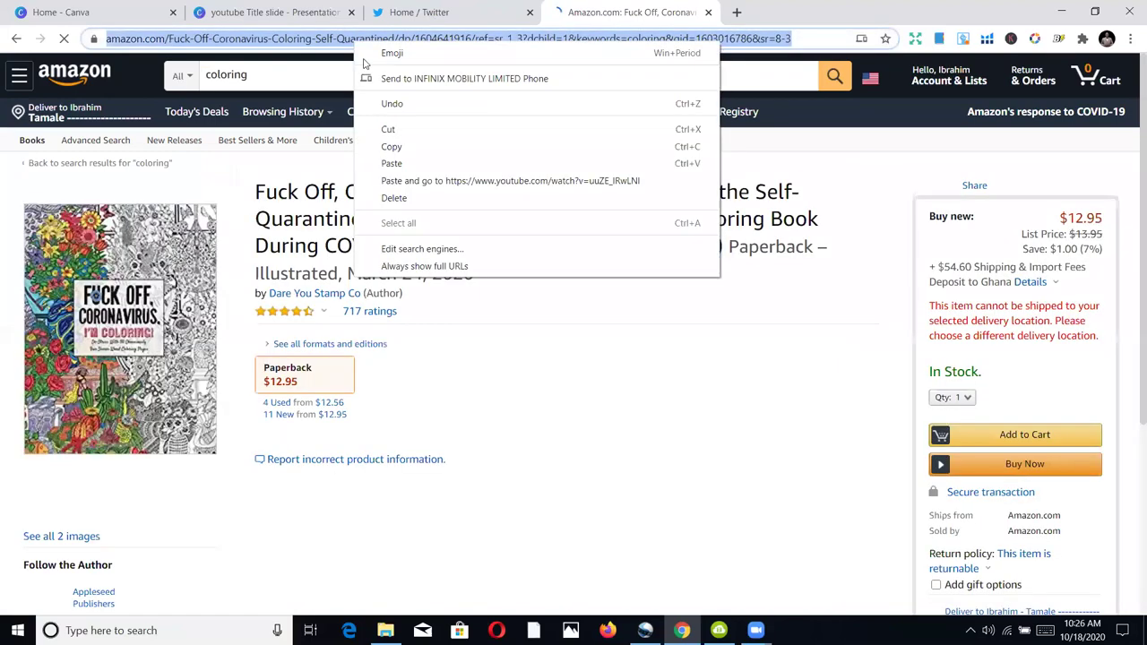
right_click(355, 45)
click(392, 147)
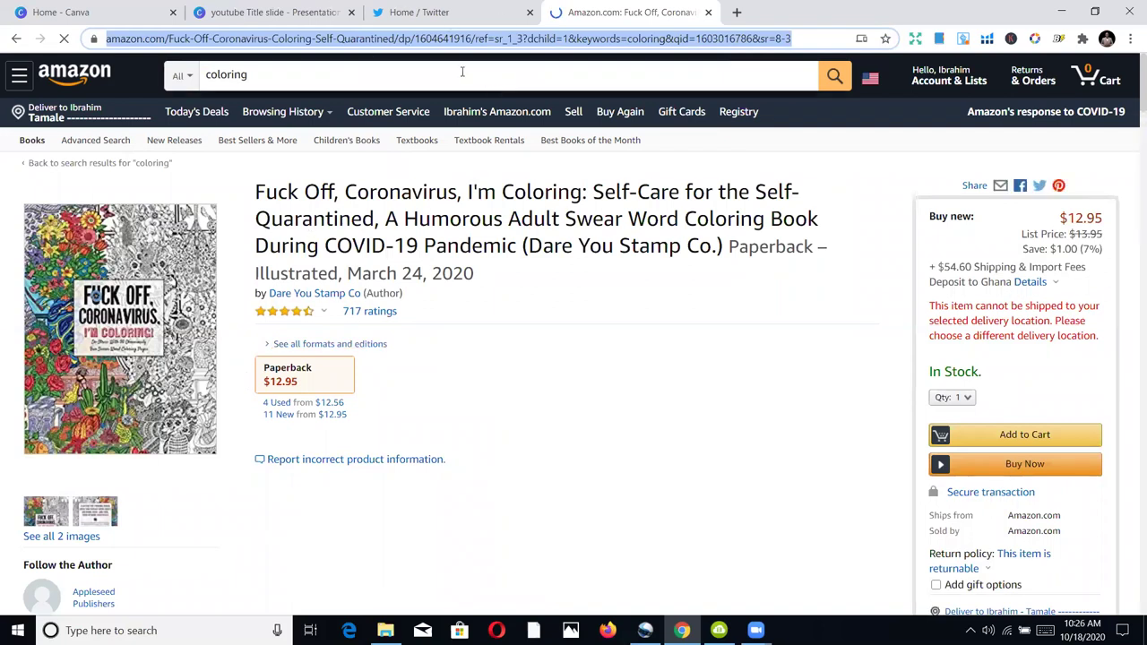
click(437, 13)
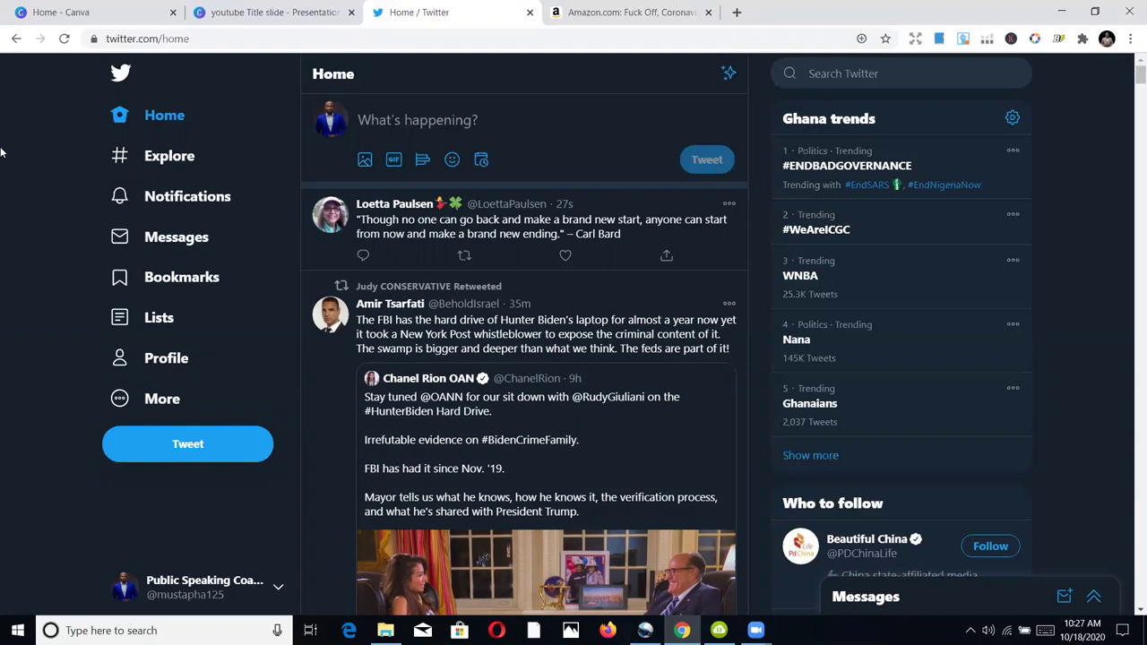
click(861, 75)
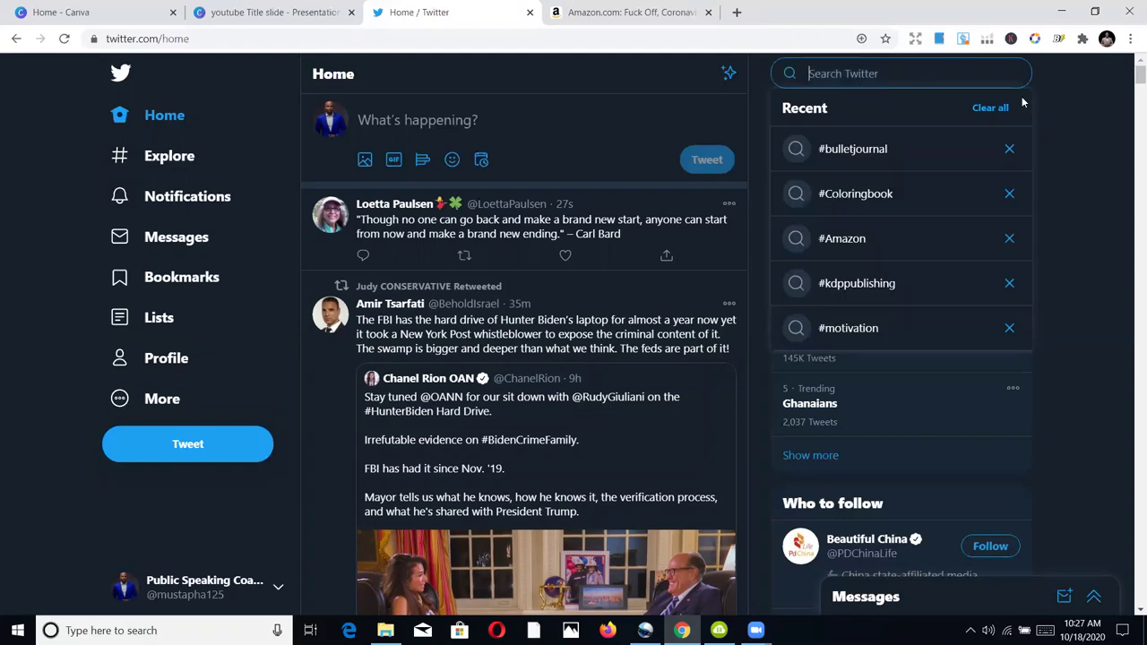
click(1070, 116)
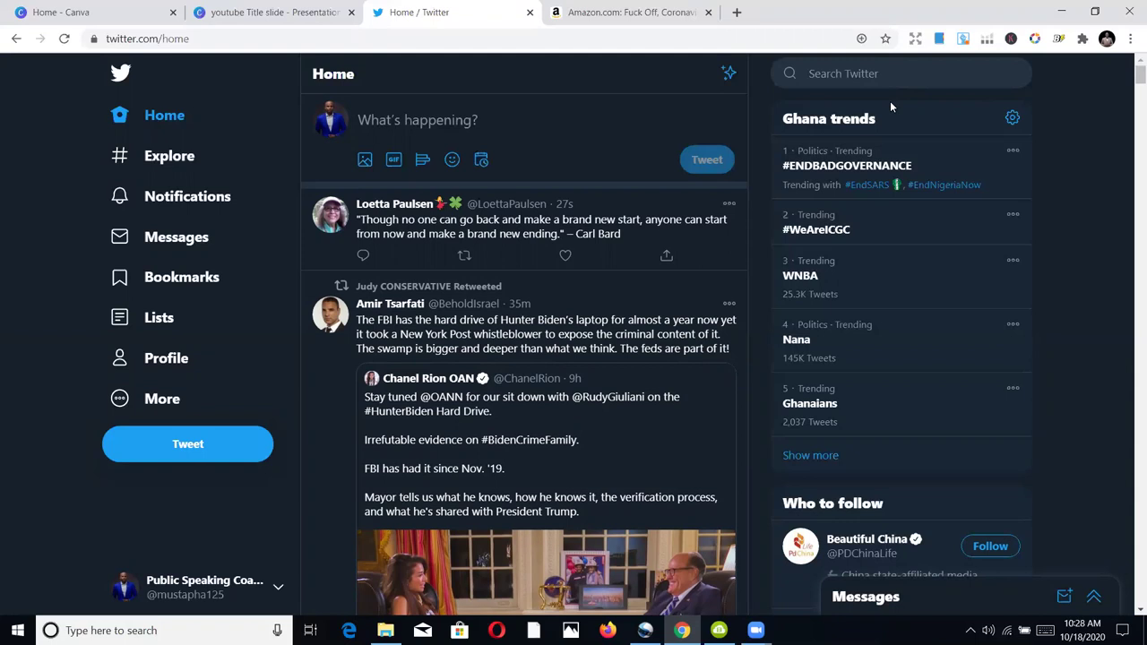
click(887, 74)
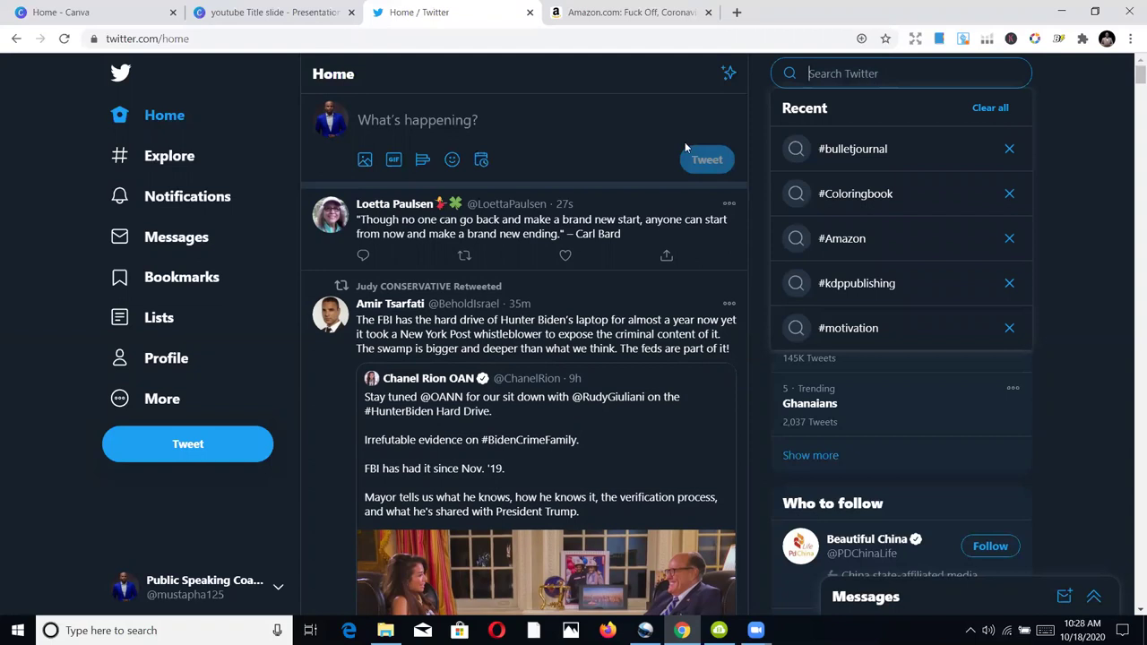
click(633, 124)
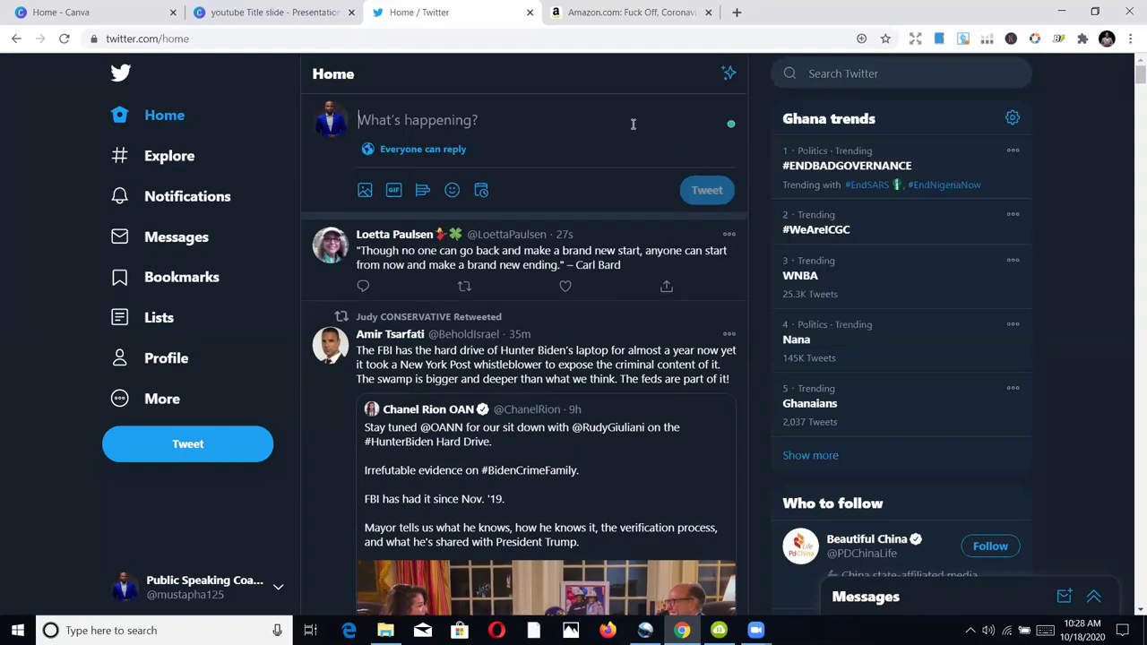
- Search Twitter for the suggested hashtag #ColoringBook and look through the top people and tweets
click(815, 75)
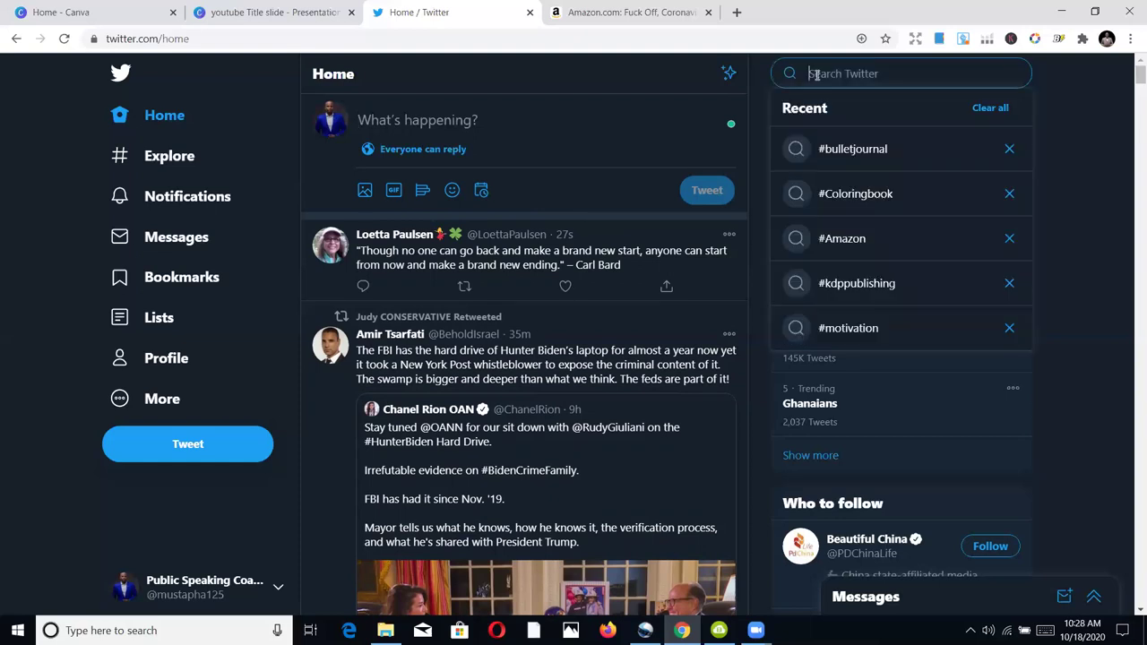
text(#)
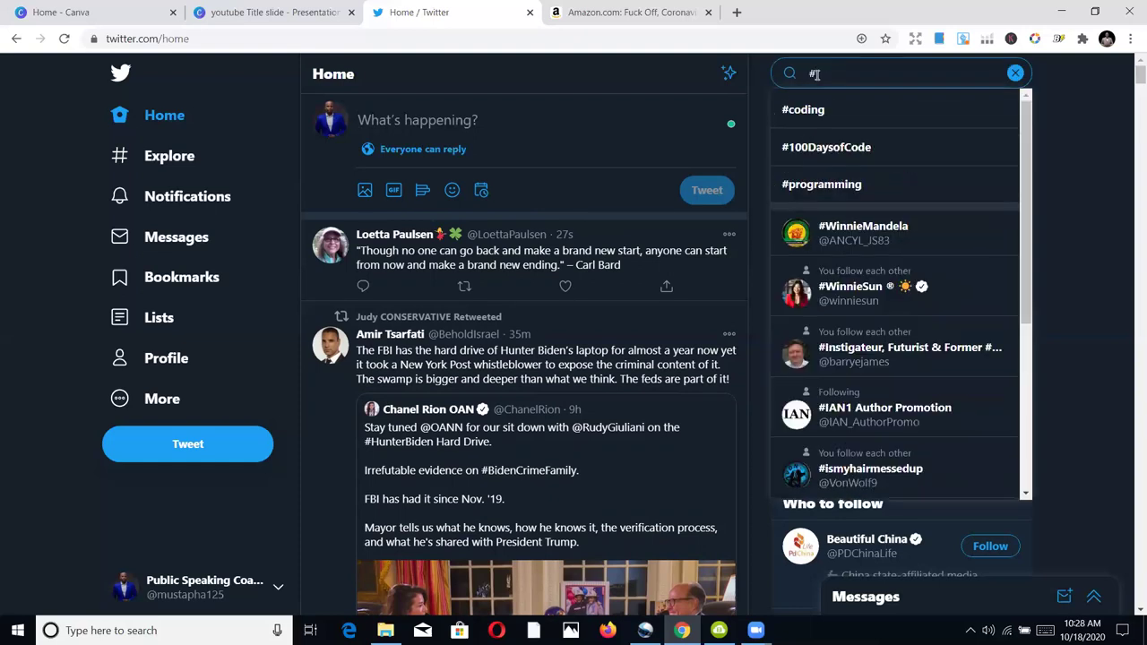
text(co)
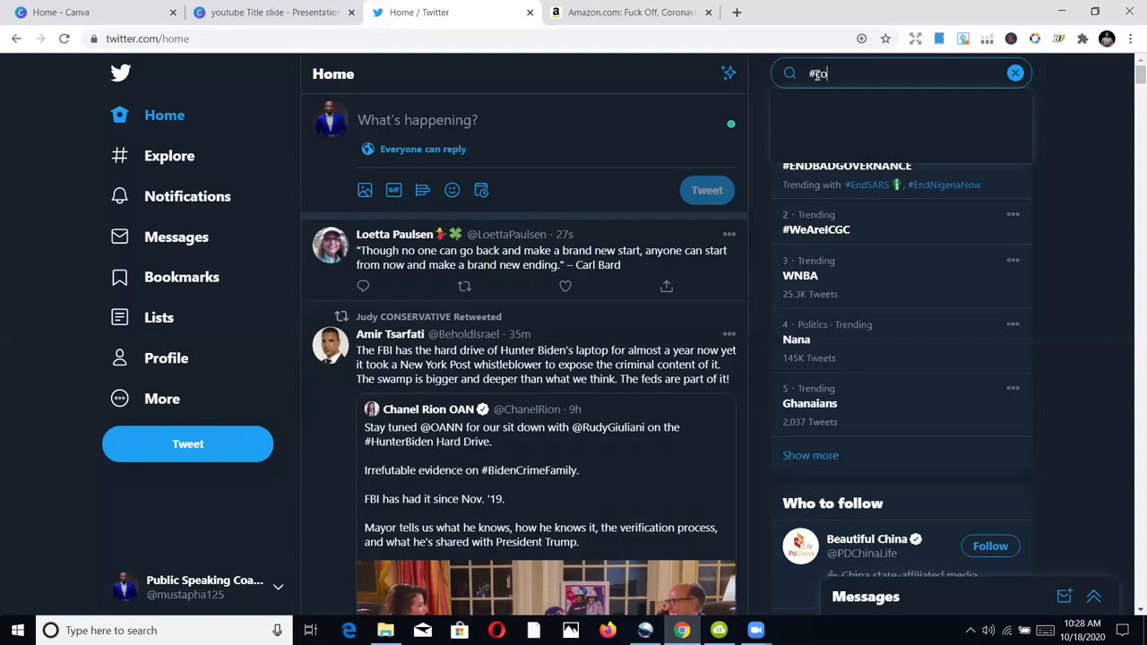
text(loring)
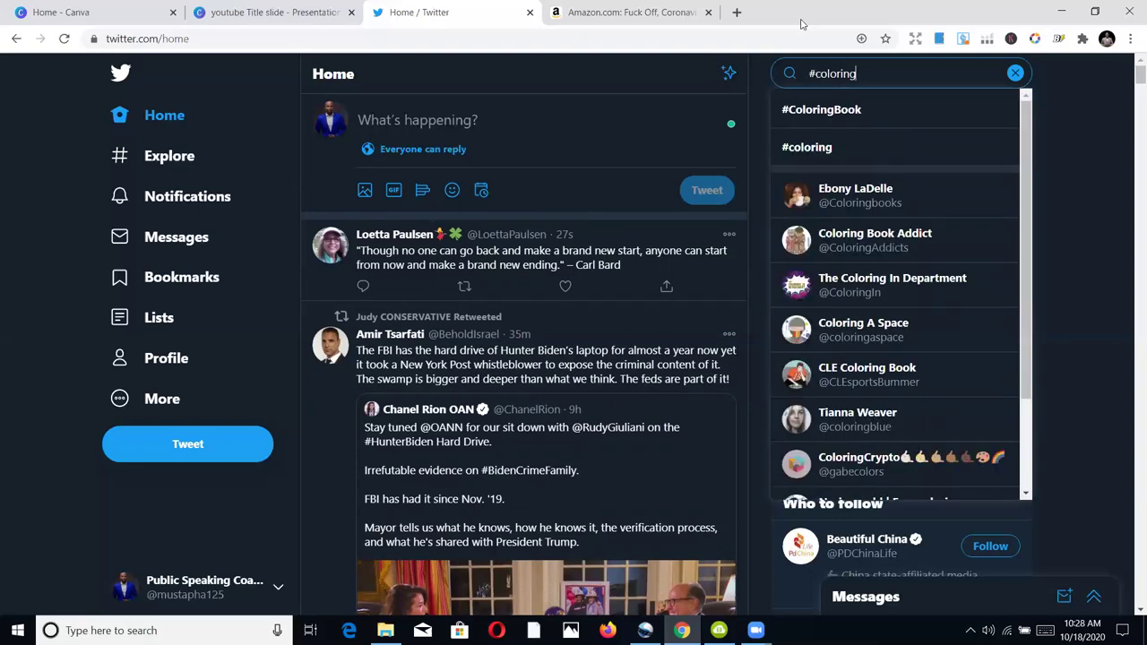
click(857, 116)
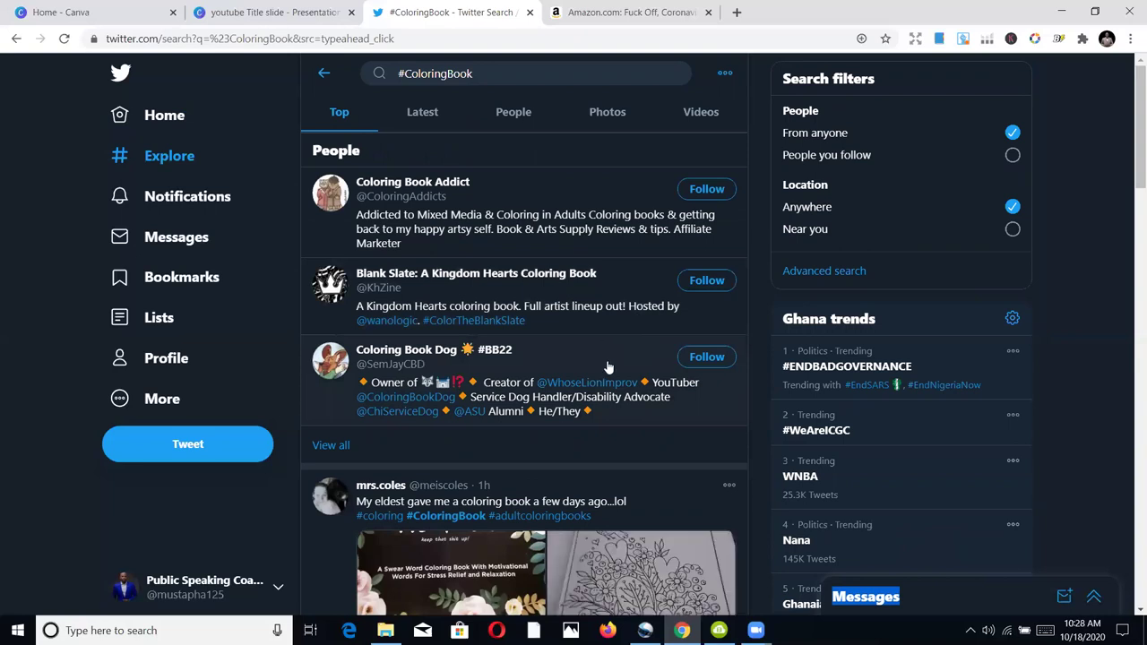
scroll(632, 349, down, 1)
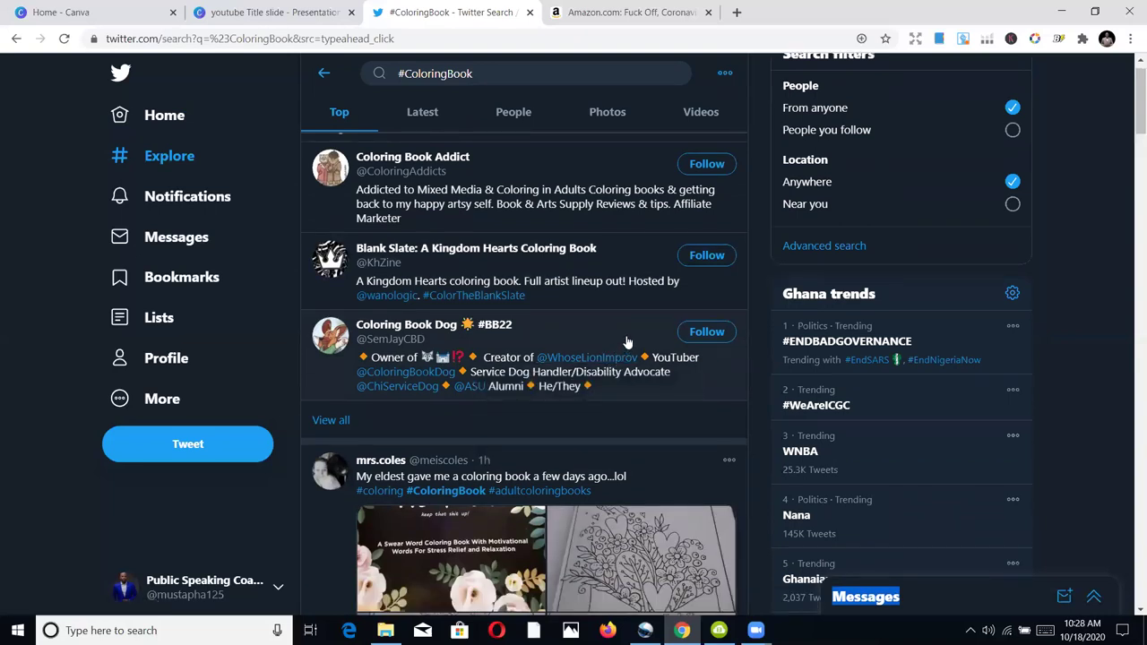
scroll(621, 343, up, 1)
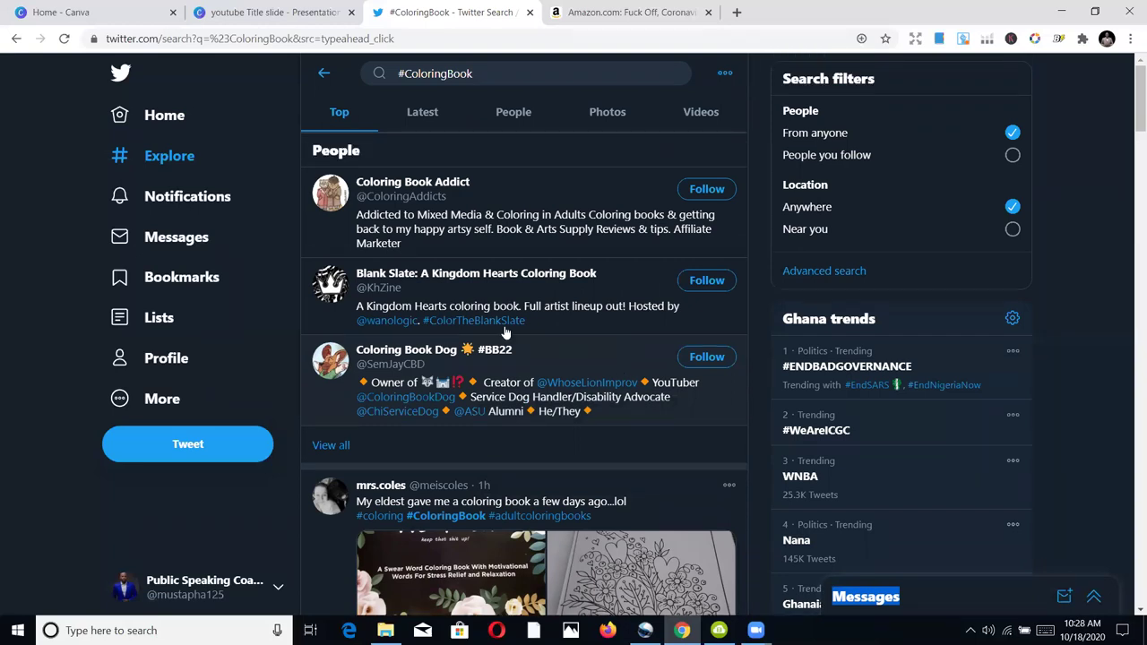
scroll(579, 338, down, 5)
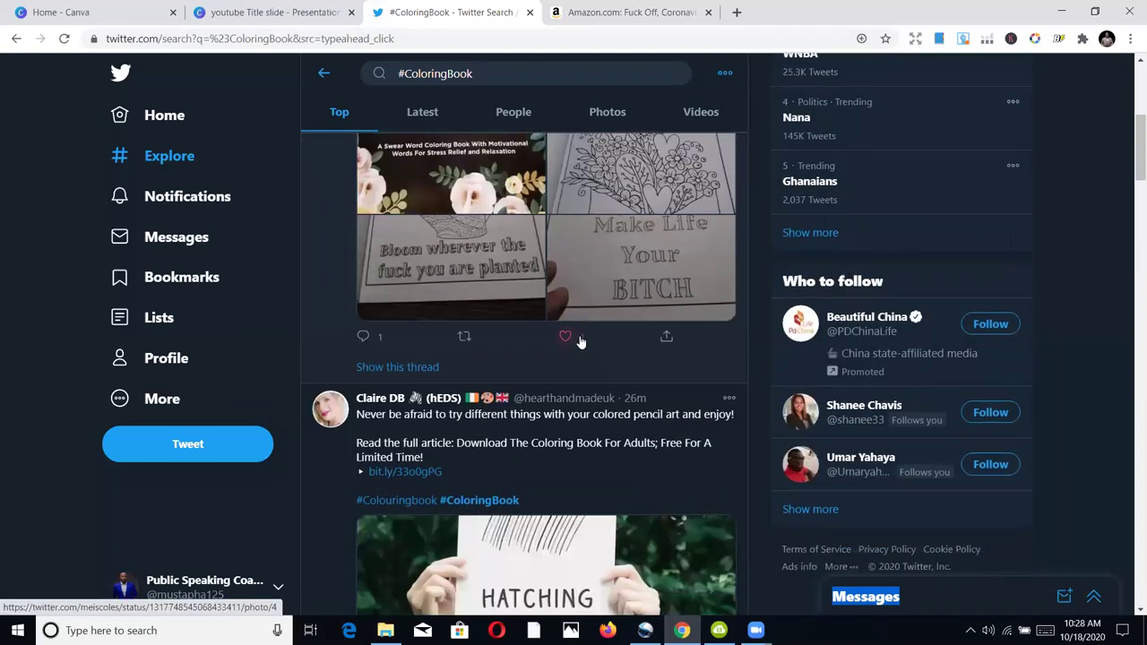
scroll(579, 339, up, 5)
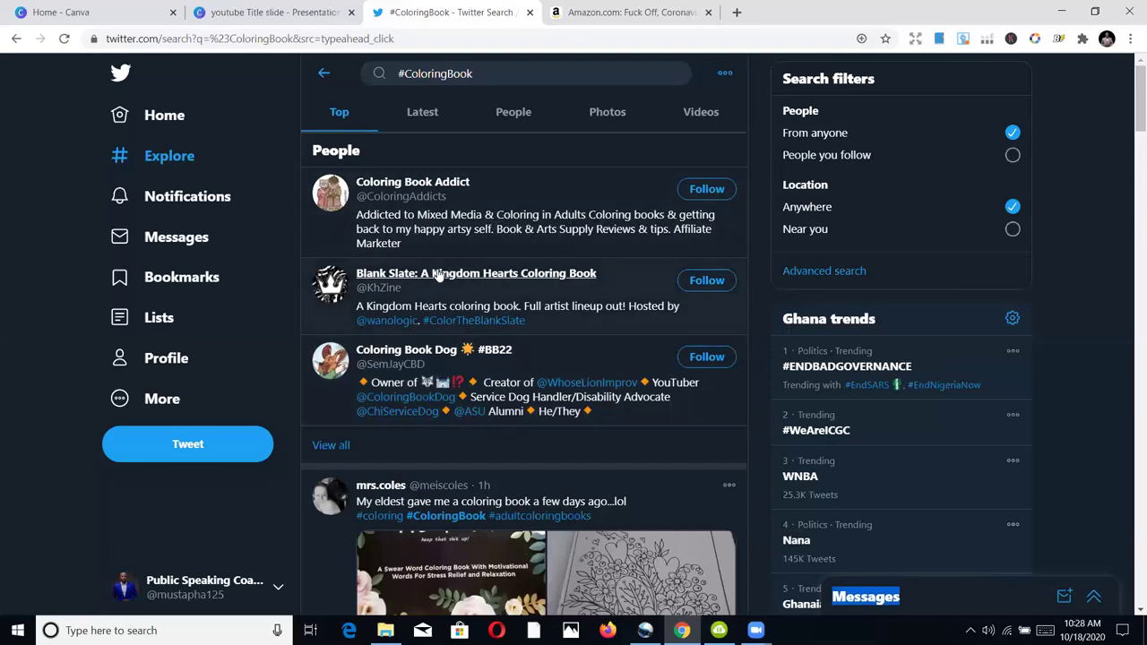
- Examine the top #ColoringBook tweets down to the "Nighttime on Cat Planet" pre-order post, noting its hashtags and shop link
scroll(438, 275, down, 2)
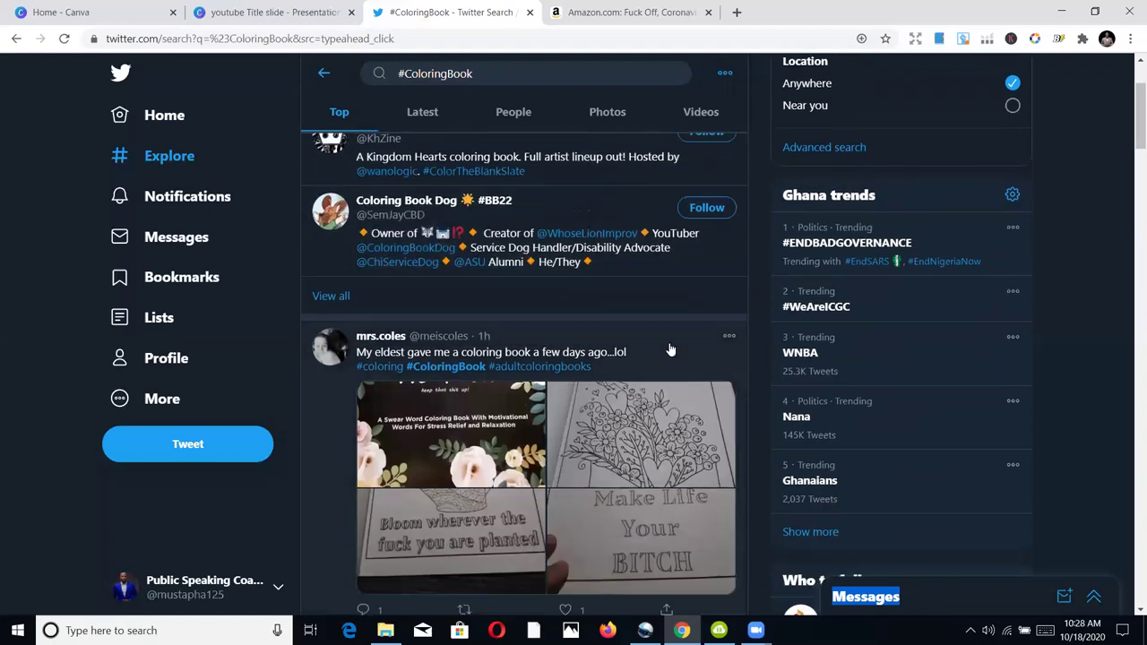
scroll(671, 349, down, 5)
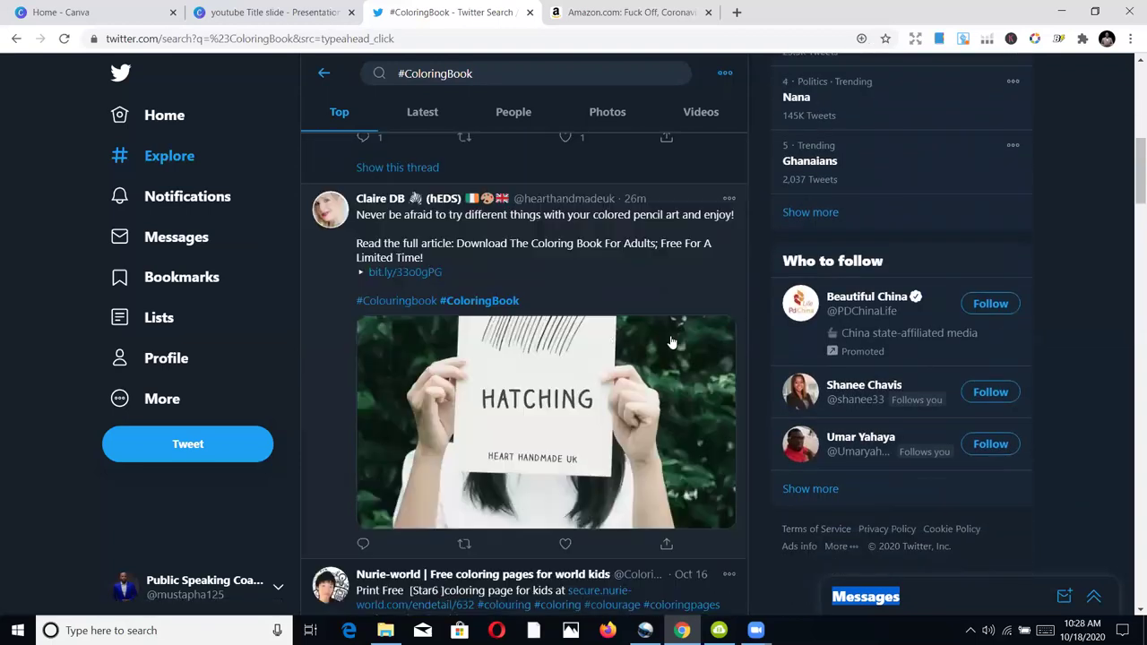
scroll(672, 343, down, 6)
scroll(673, 339, down, 9)
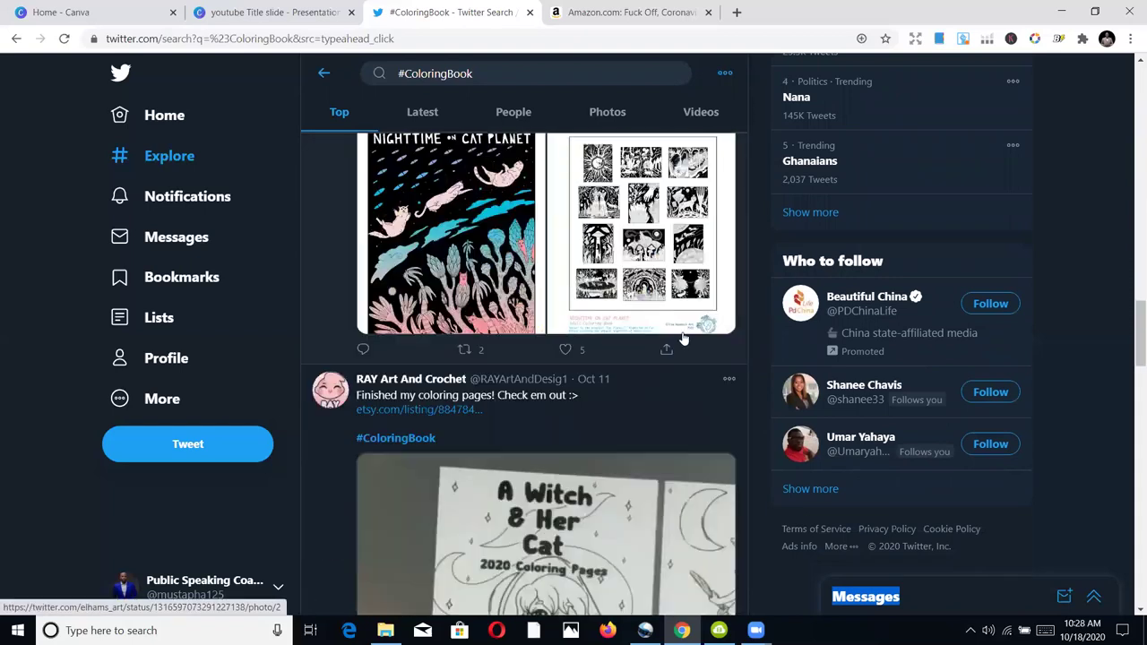
scroll(683, 339, down, 3)
scroll(558, 328, up, 3)
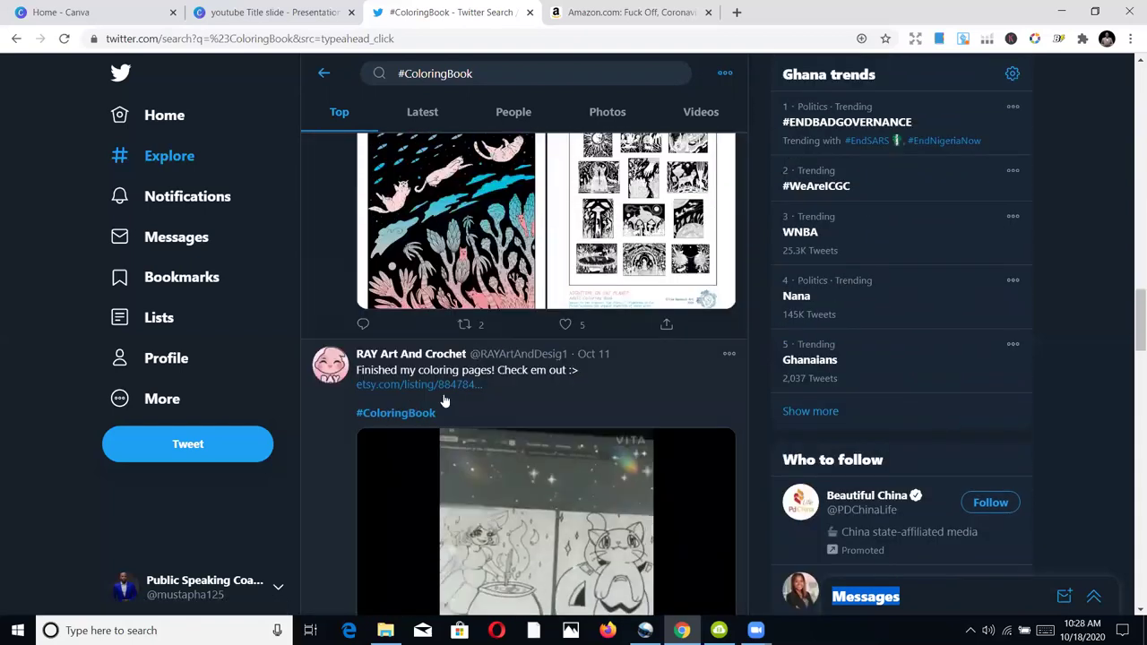
scroll(569, 381, up, 1)
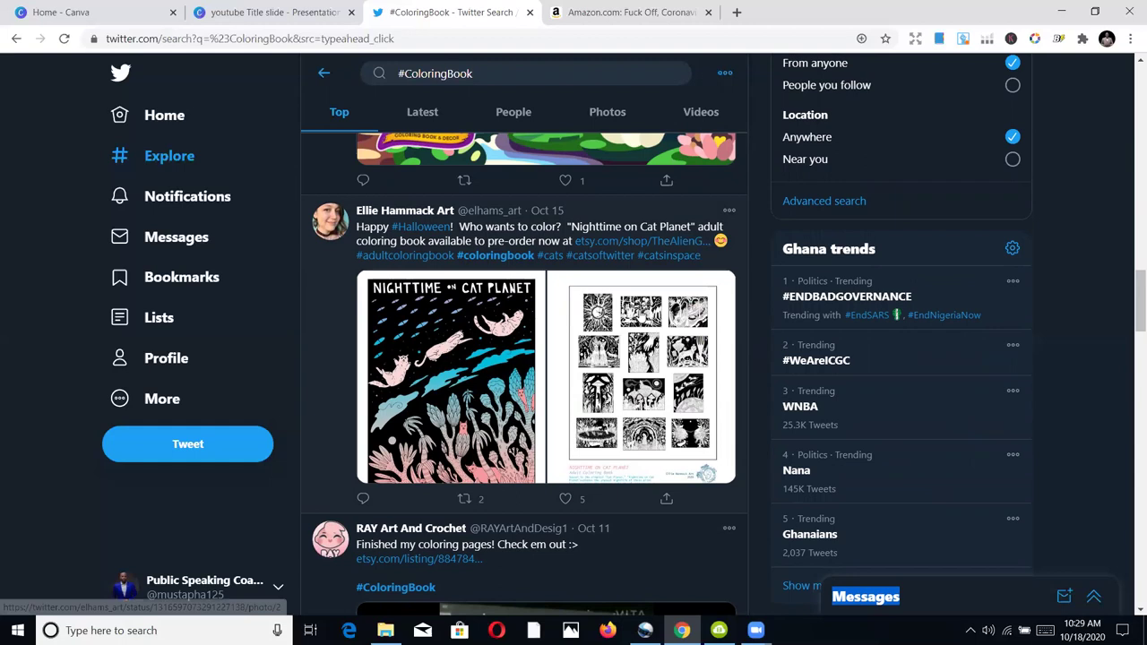
- Look further through the #ColoringBook tweets for posts promoting books with Amazon links, cover images and related hashtags
scroll(690, 269, down, 5)
scroll(667, 323, down, 12)
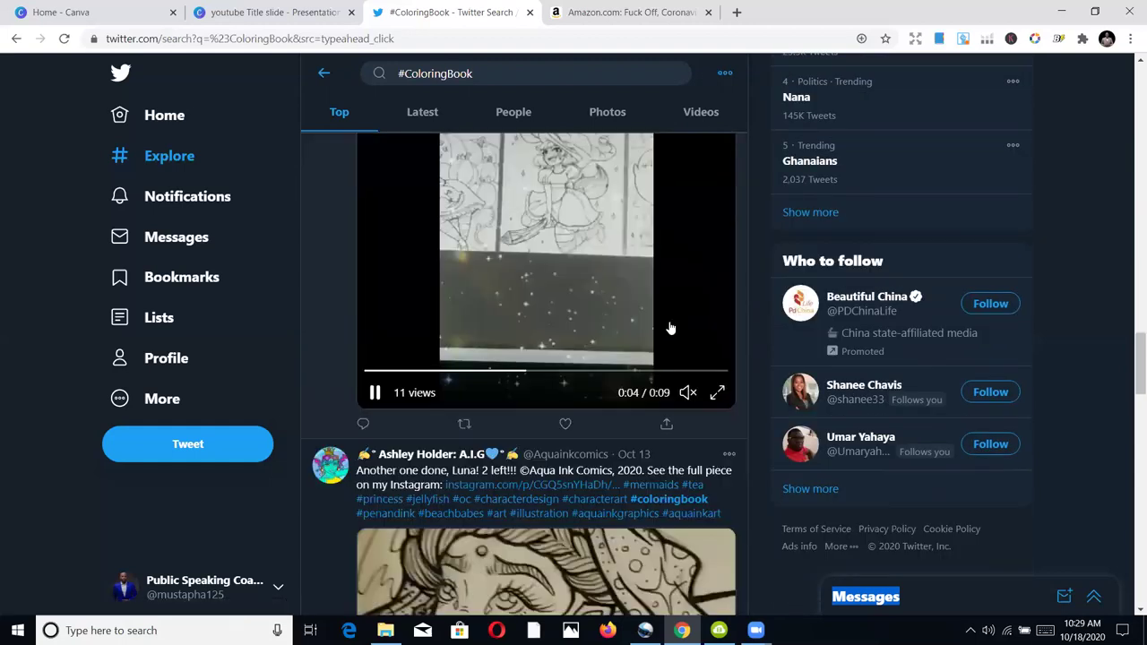
scroll(554, 363, down, 1)
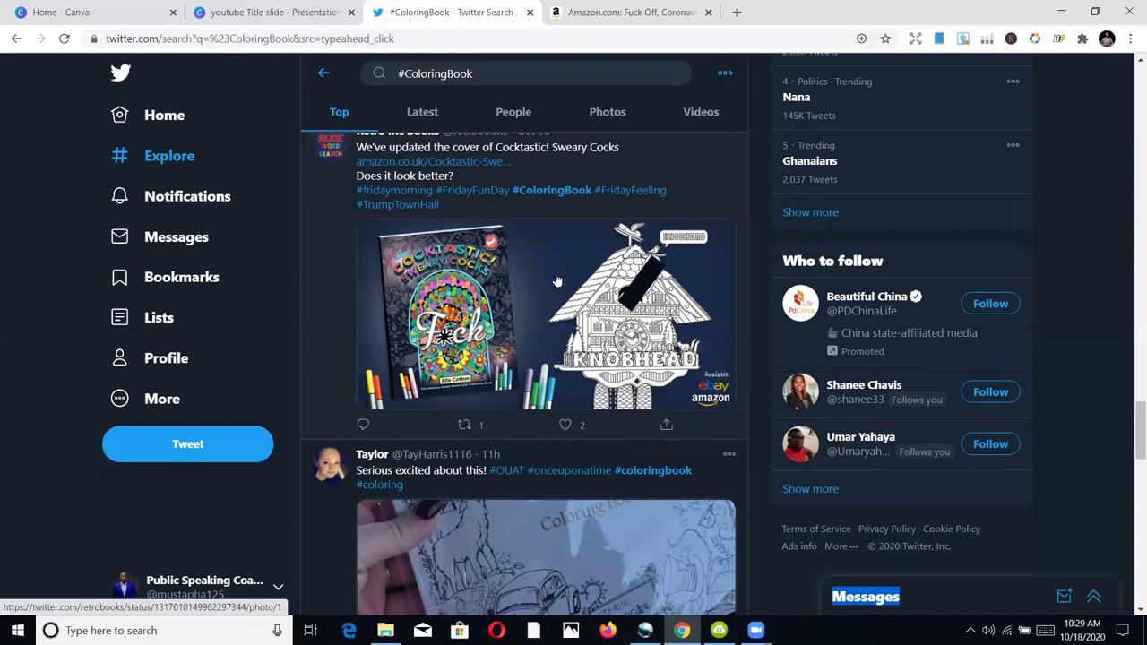
scroll(458, 225, up, 1)
scroll(604, 287, down, 4)
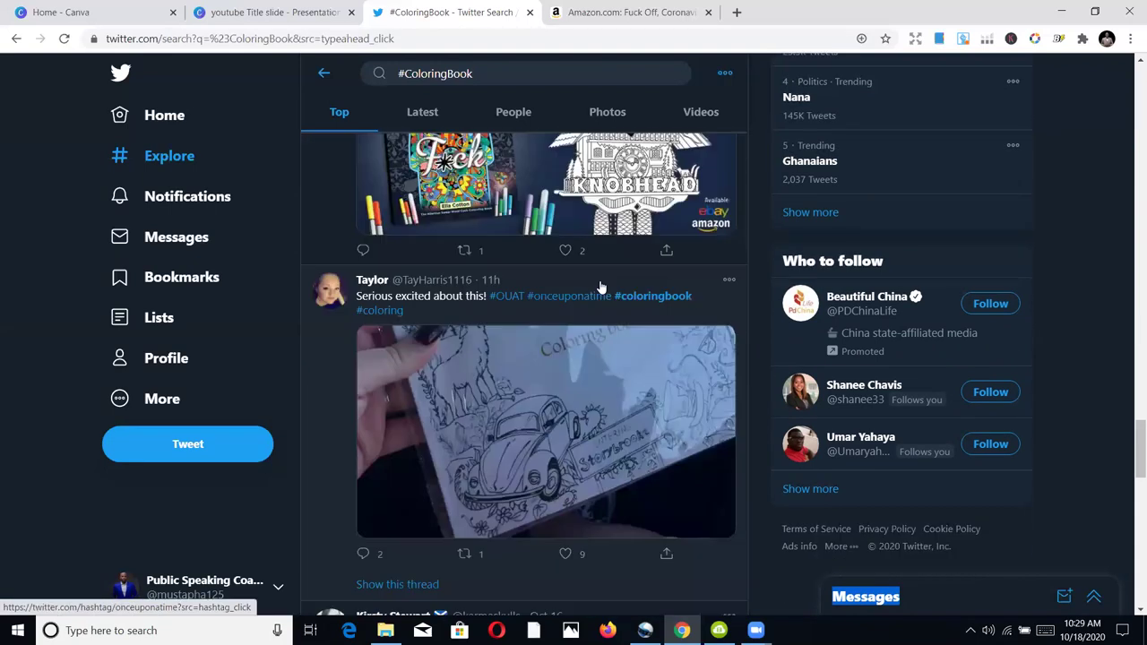
scroll(601, 303, down, 10)
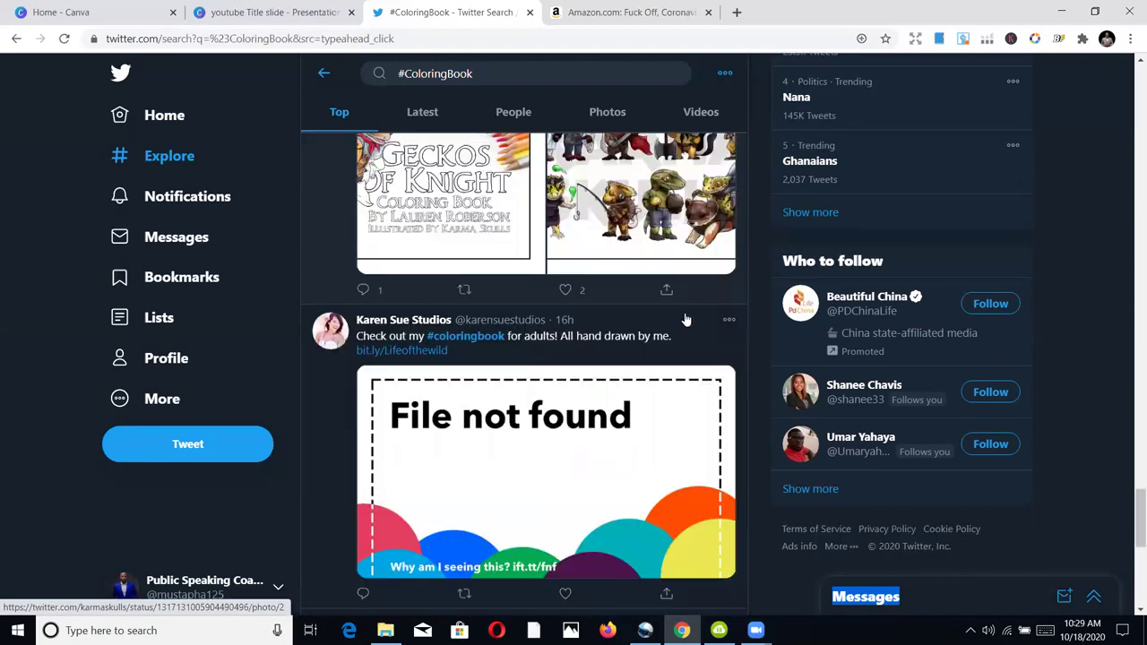
scroll(674, 320, down, 2)
scroll(653, 344, down, 6)
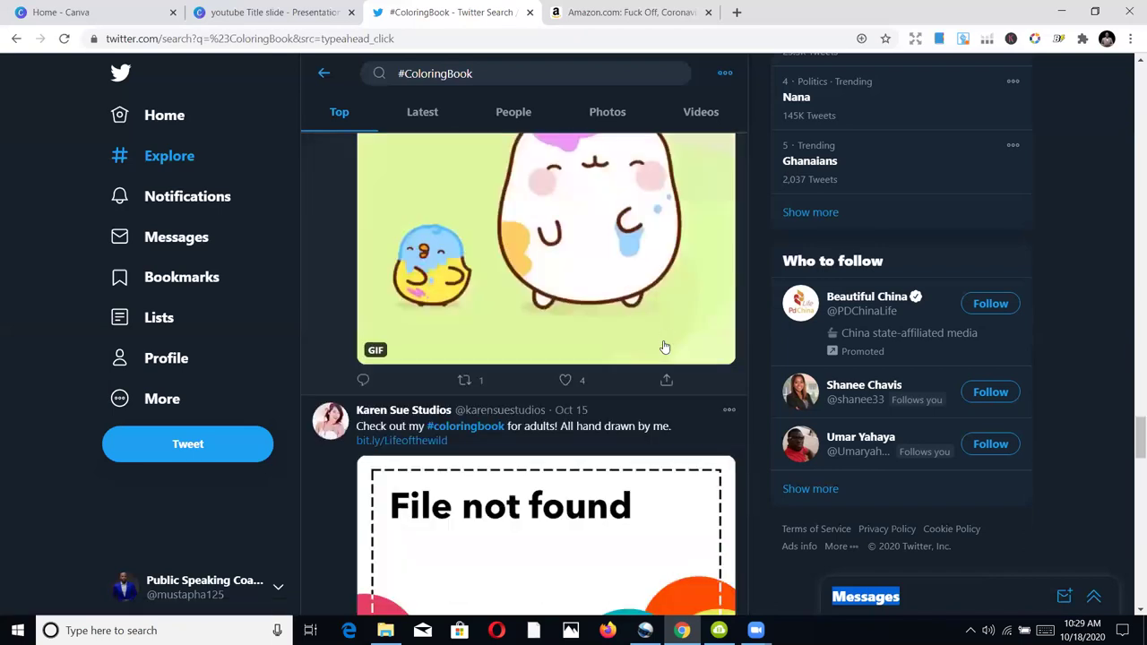
scroll(666, 354, down, 10)
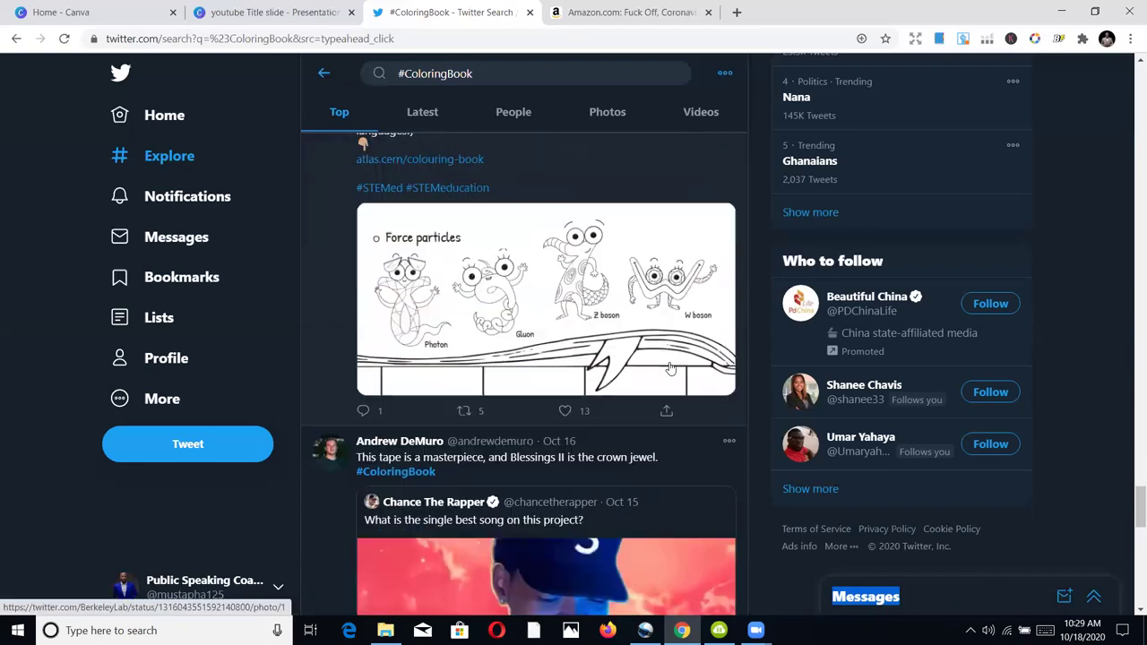
scroll(666, 359, down, 10)
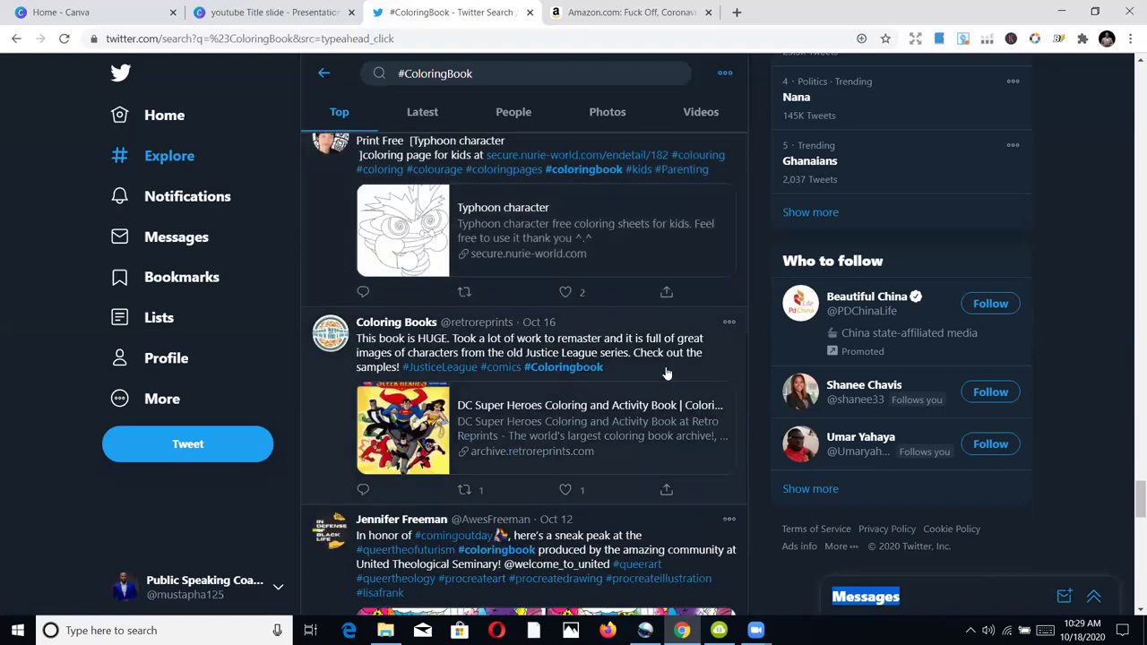
scroll(668, 382, down, 8)
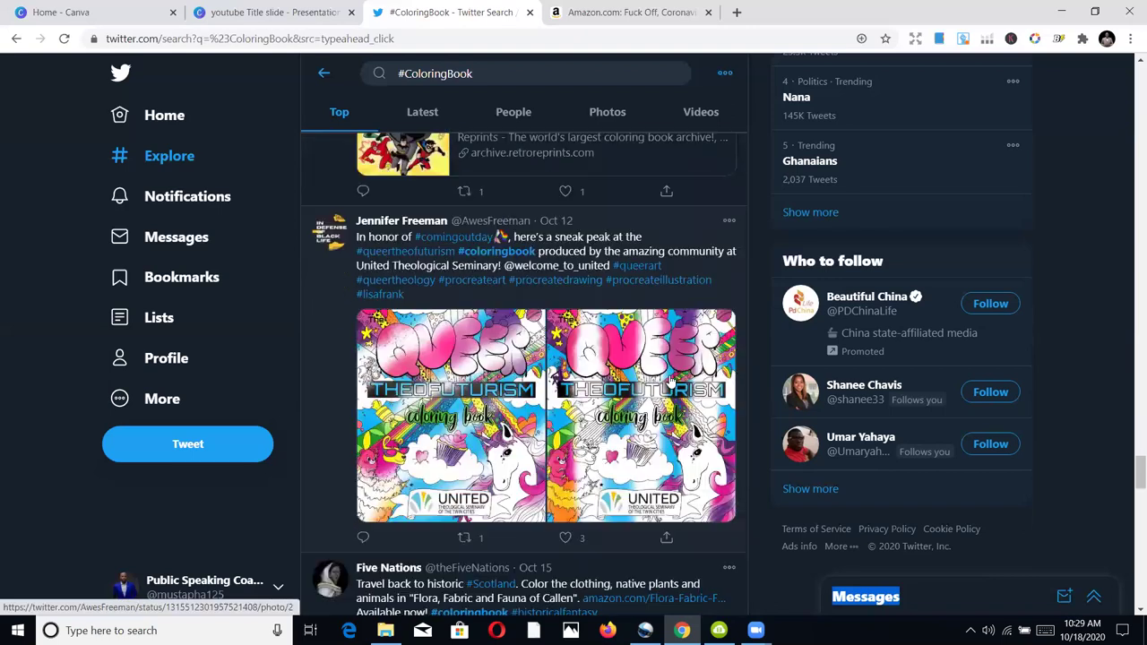
scroll(673, 385, down, 10)
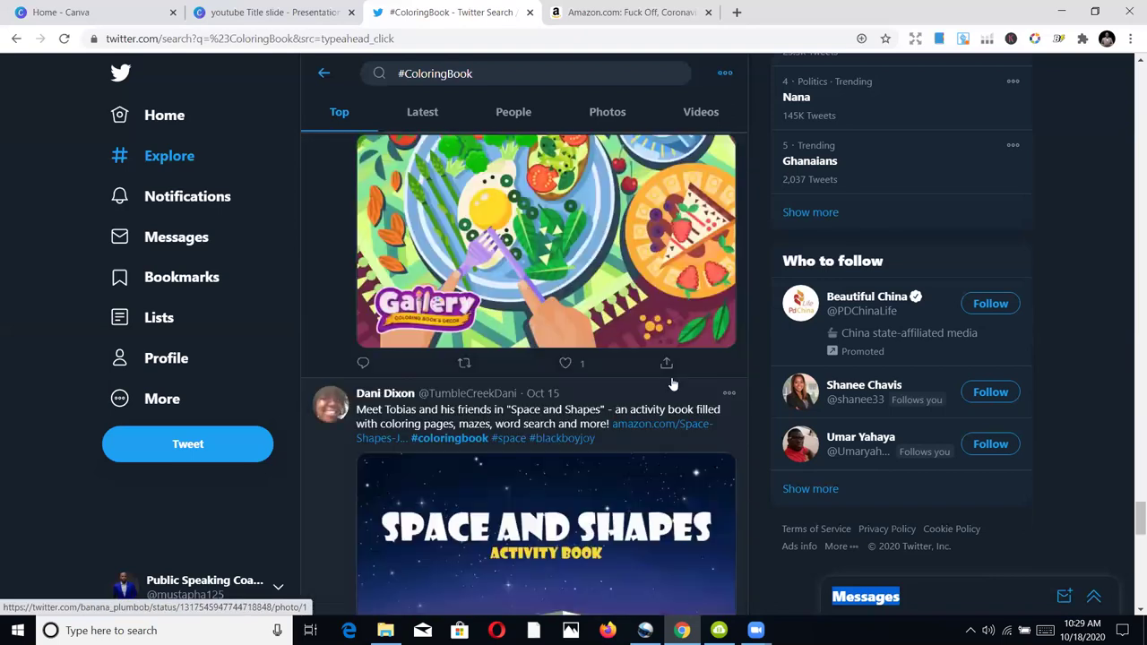
scroll(672, 384, down, 5)
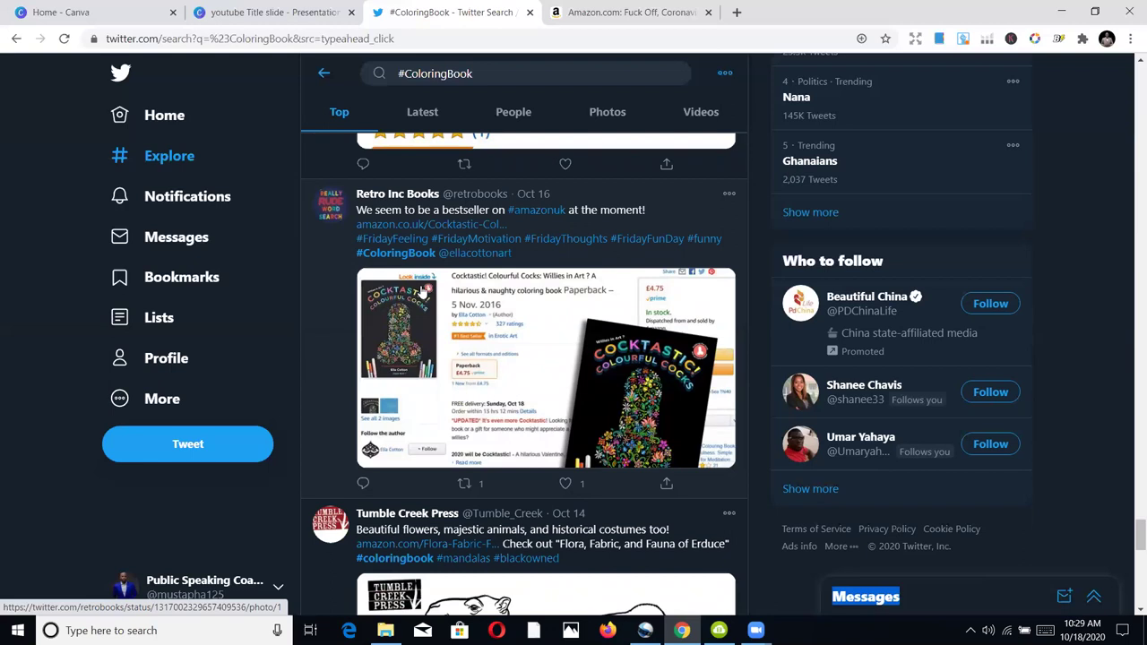
scroll(489, 308, down, 10)
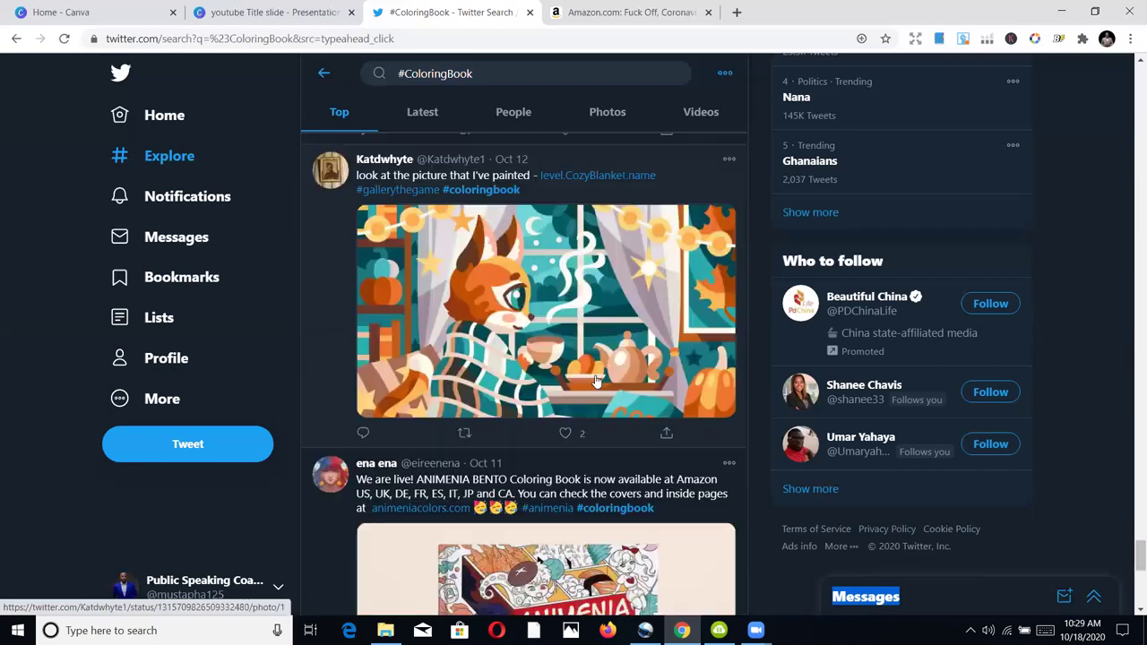
scroll(600, 375, down, 9)
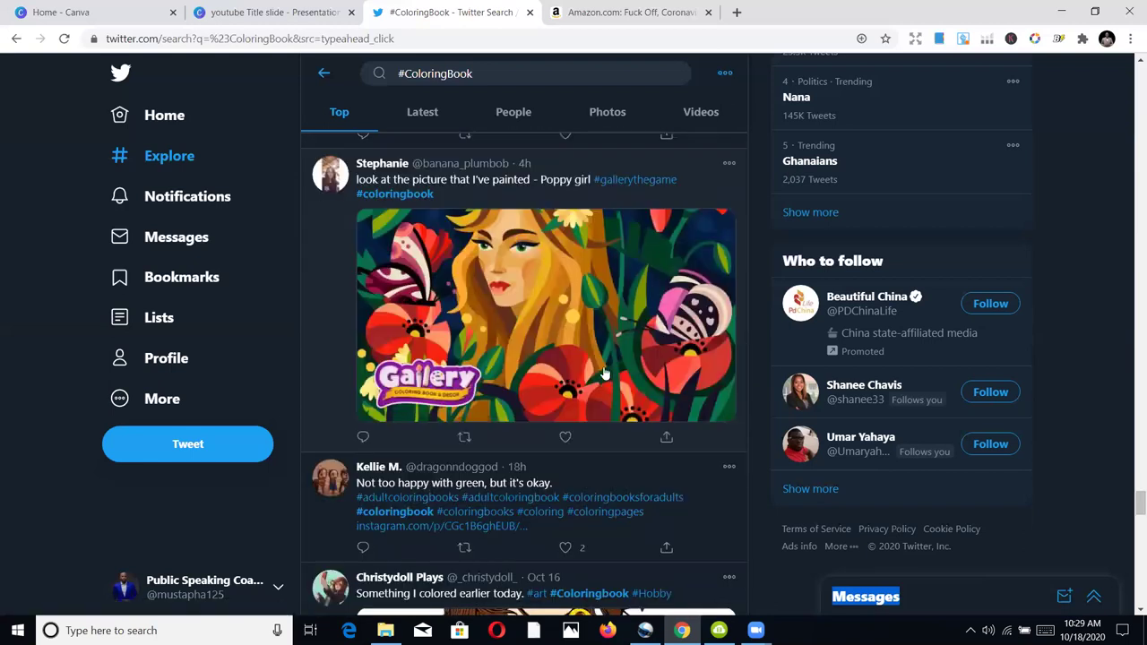
scroll(608, 365, down, 4)
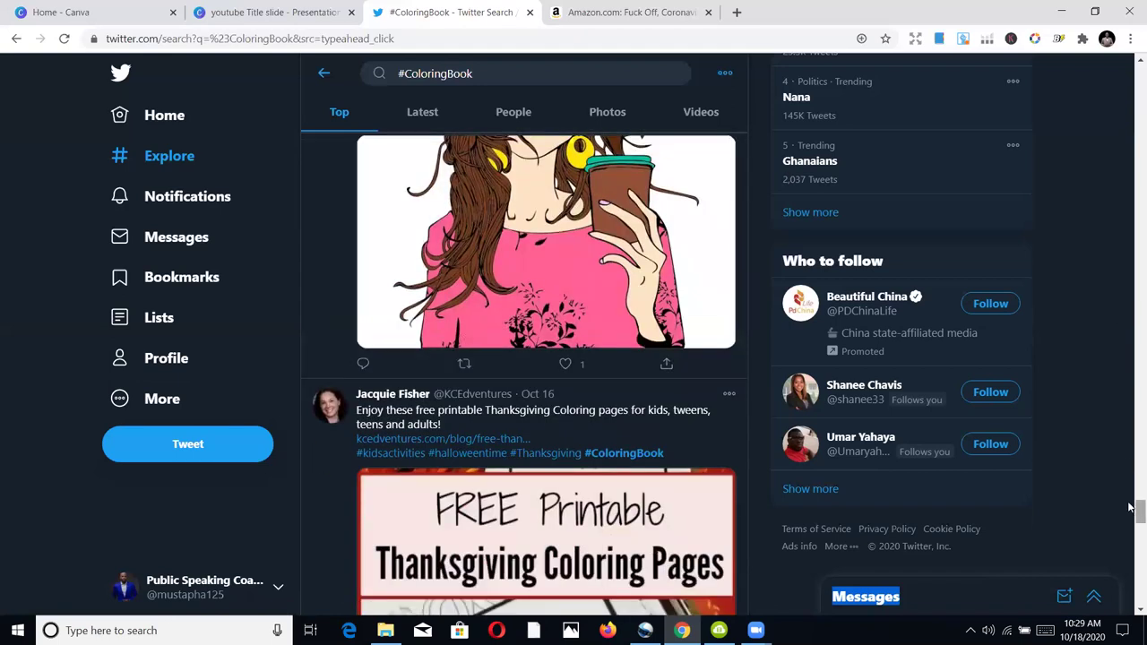
- Find the Toddler Coloring Book tweet further down the #ColoringBook results and examine its description, hashtags and Amazon link
drag(1129, 520, 1130, 598)
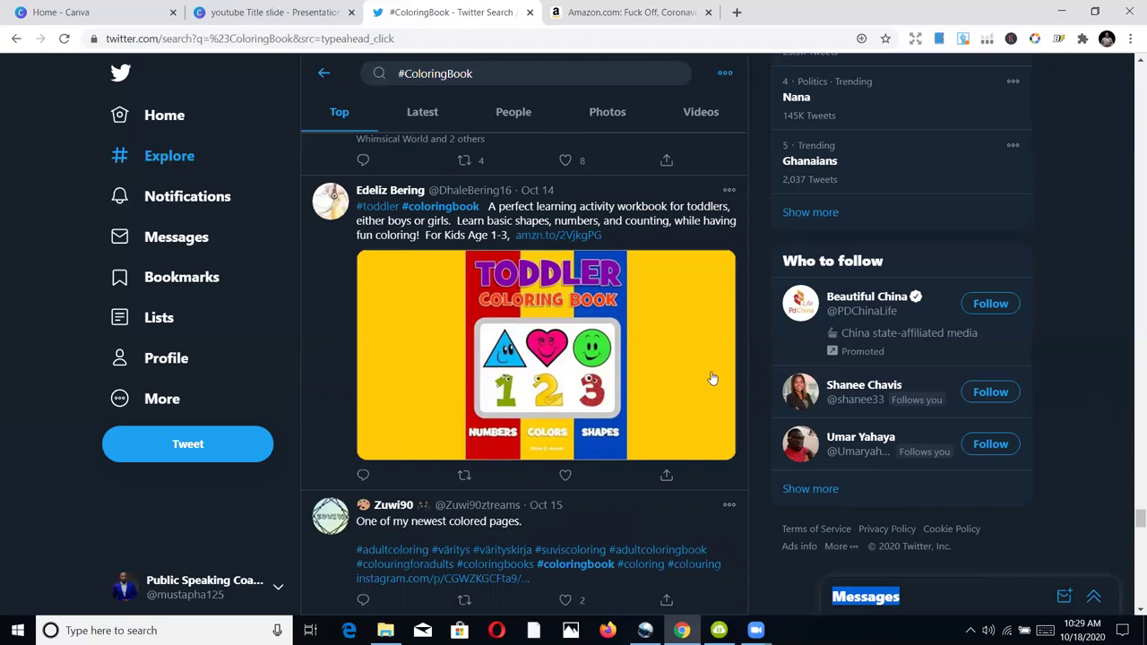
scroll(647, 369, down, 1)
scroll(648, 369, up, 1)
scroll(648, 369, down, 1)
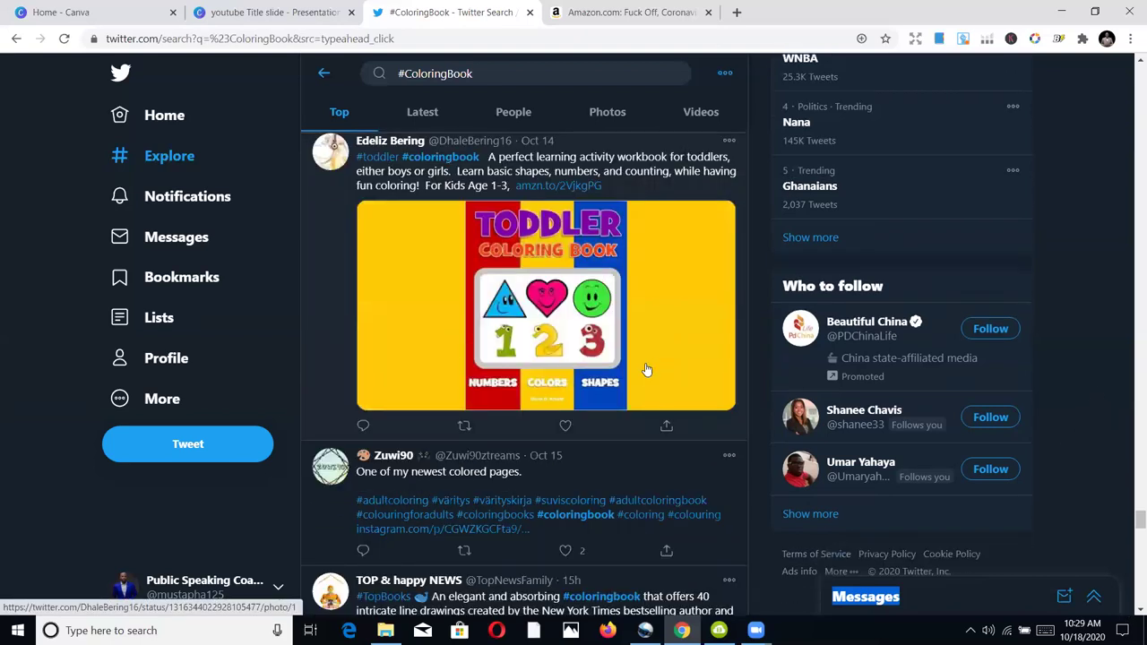
scroll(647, 369, down, 1)
scroll(724, 325, up, 2)
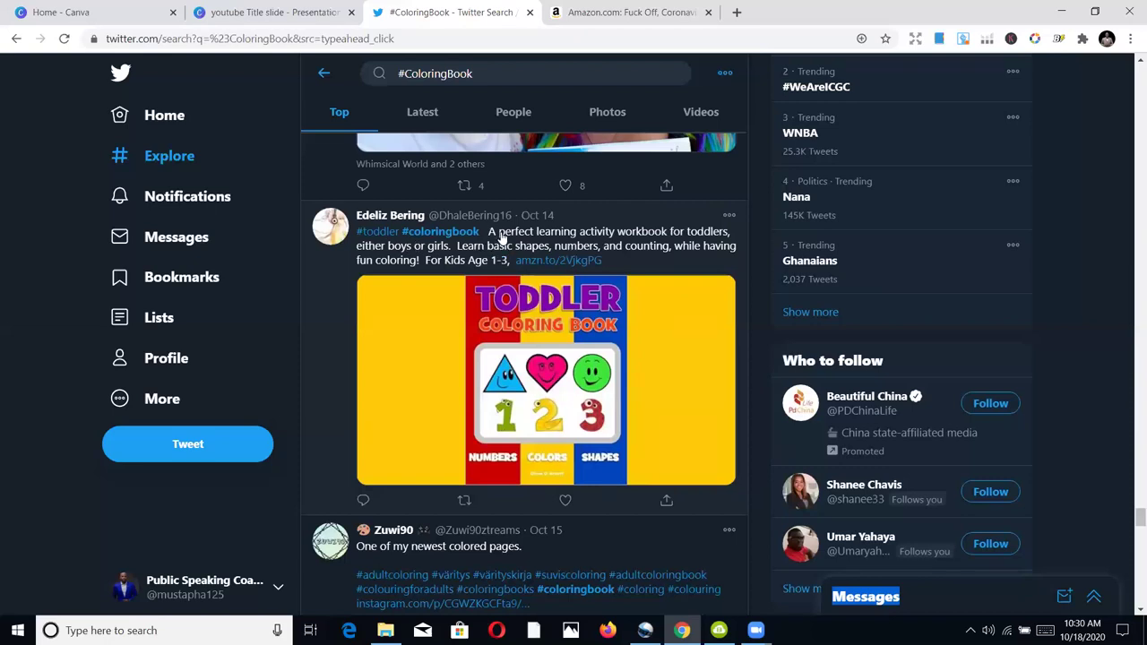
- View the toddler book tweet's cover image, return to the results and open the tweet's Amazon link
click(530, 342)
click(16, 79)
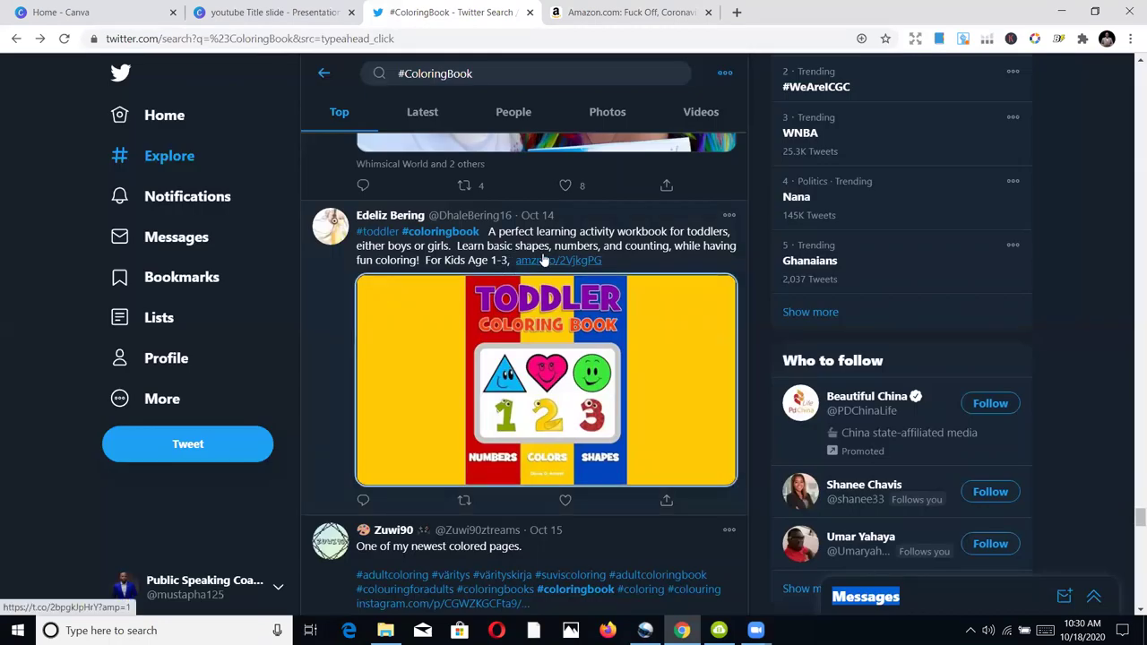
click(543, 262)
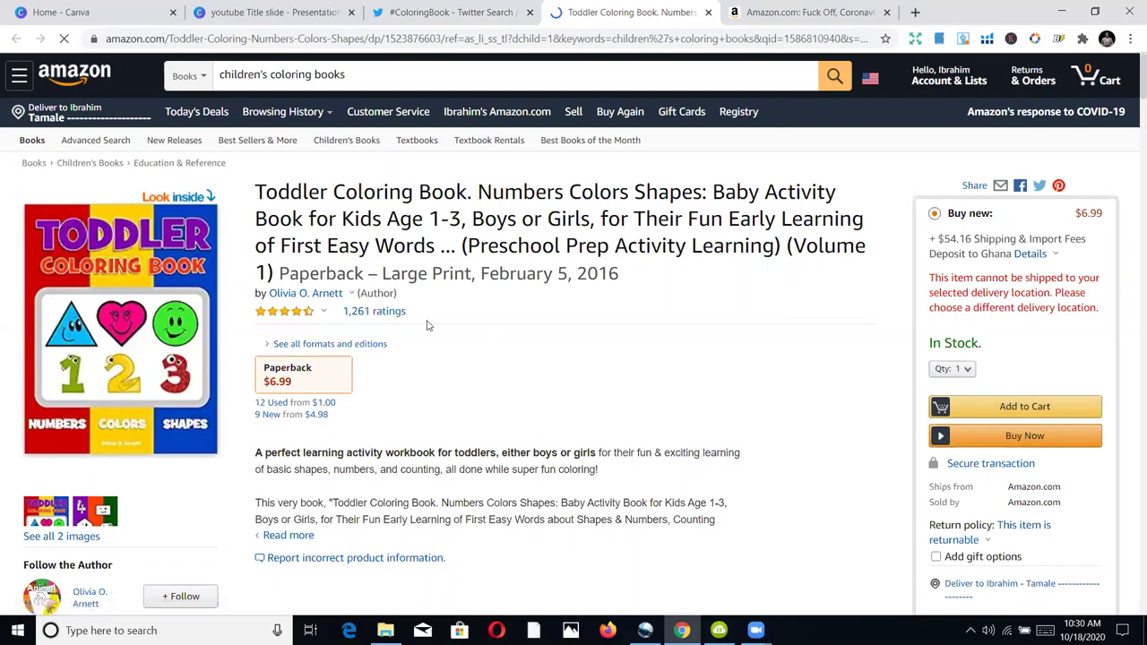
- Review the Toddler Coloring Book's Amazon product page, including its sales rank chart and revenue calculator section
scroll(493, 316, down, 4)
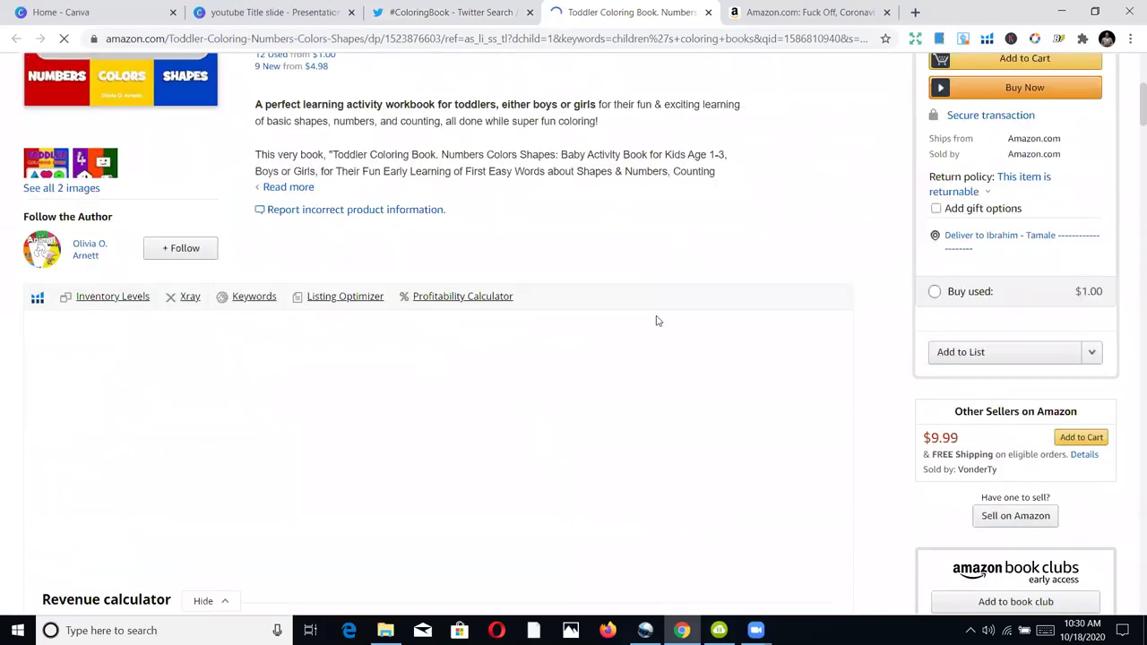
scroll(660, 320, down, 2)
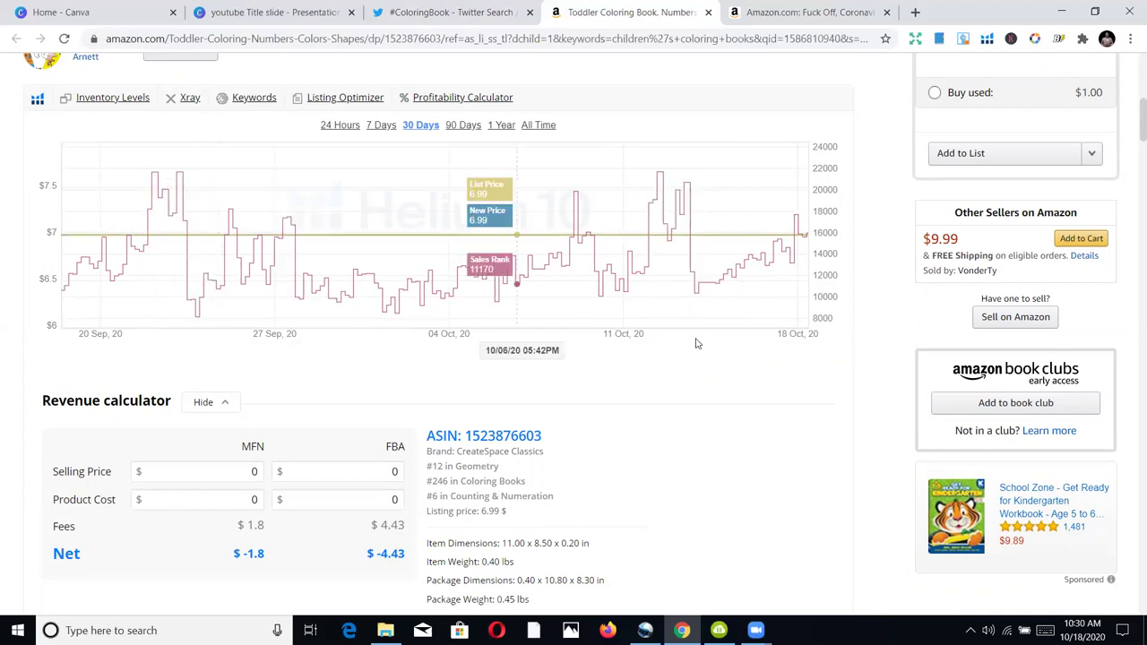
scroll(717, 349, down, 3)
scroll(714, 342, up, 9)
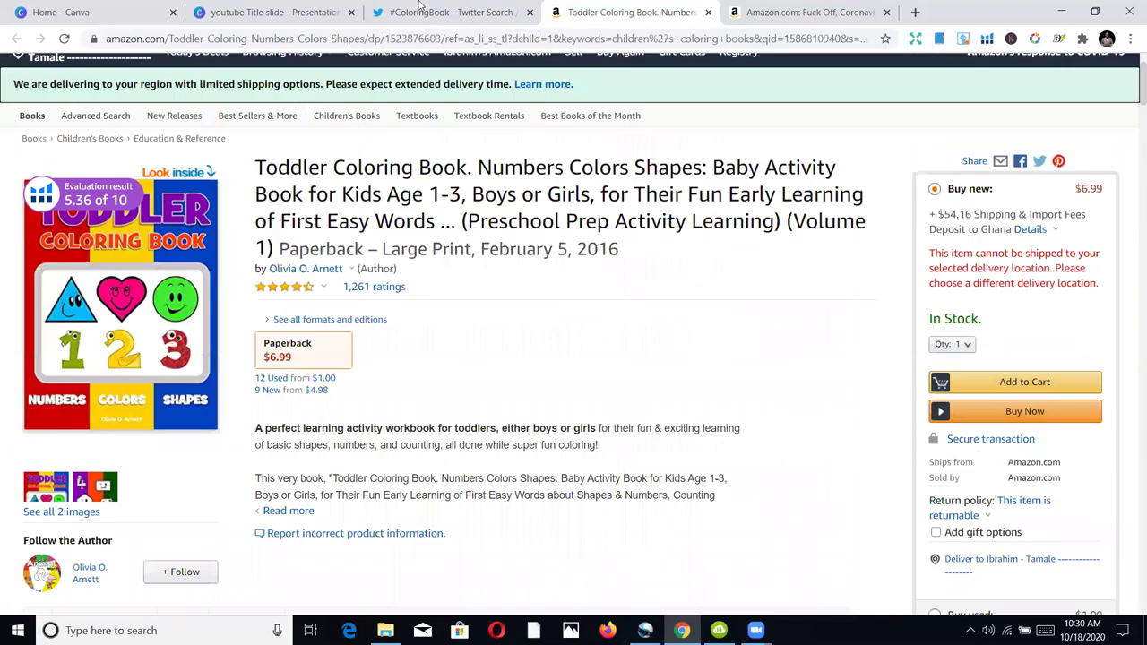
- Return to the #ColoringBook results on Twitter and examine the hashtags used in the toddler book tweet and the colored-pages post below
click(418, 9)
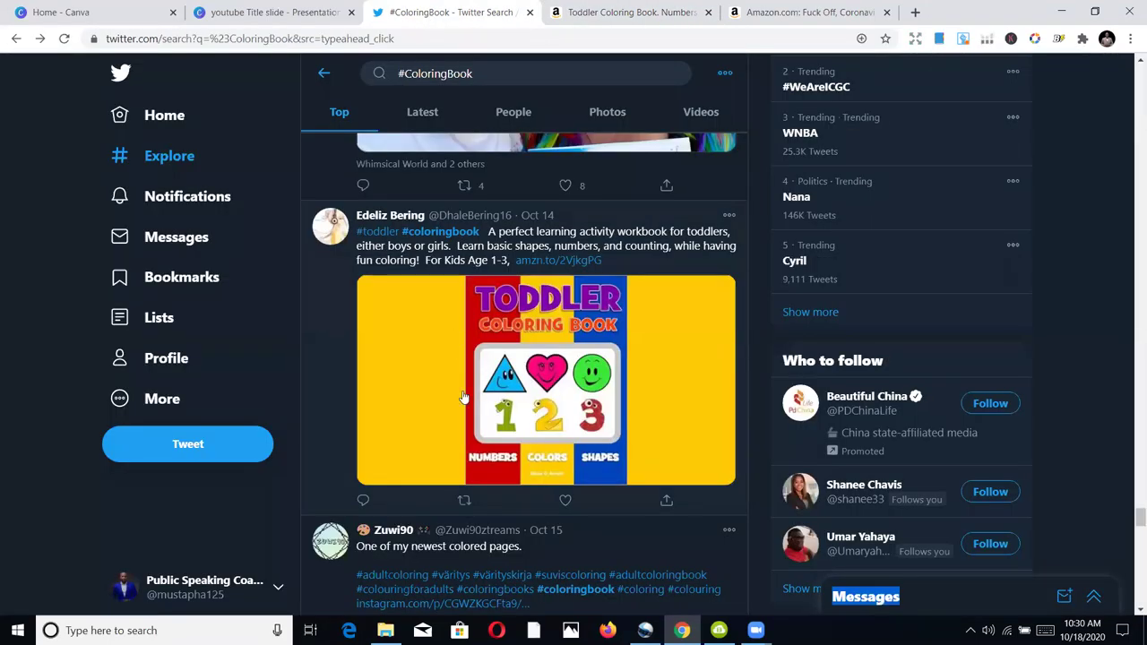
scroll(468, 399, down, 1)
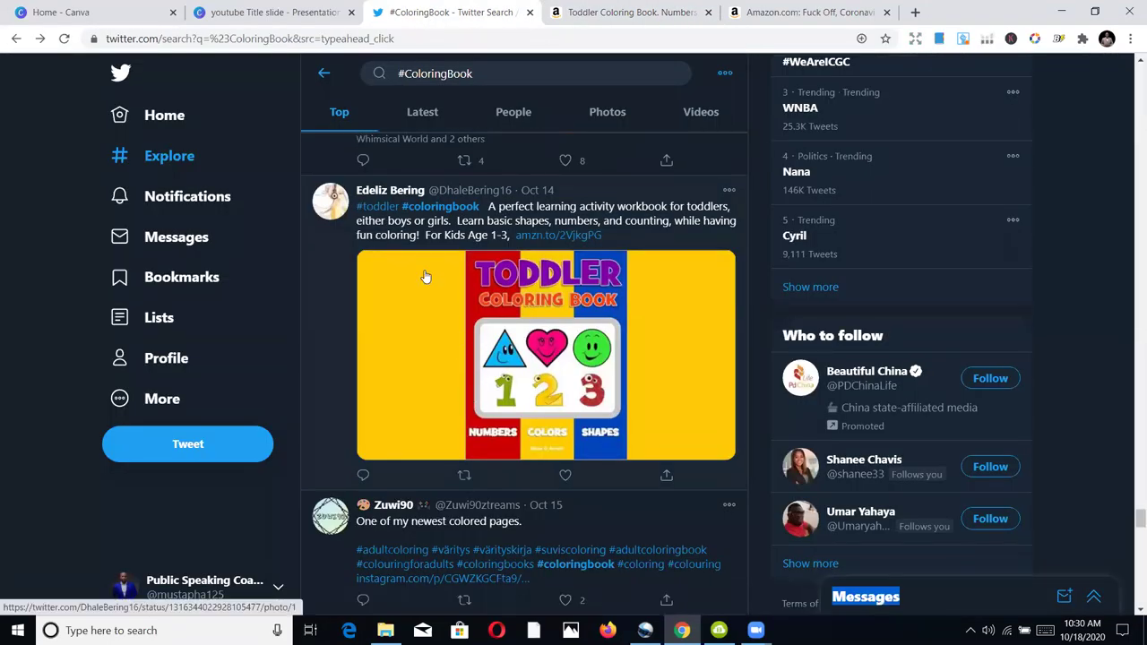
scroll(505, 293, down, 2)
scroll(511, 301, up, 3)
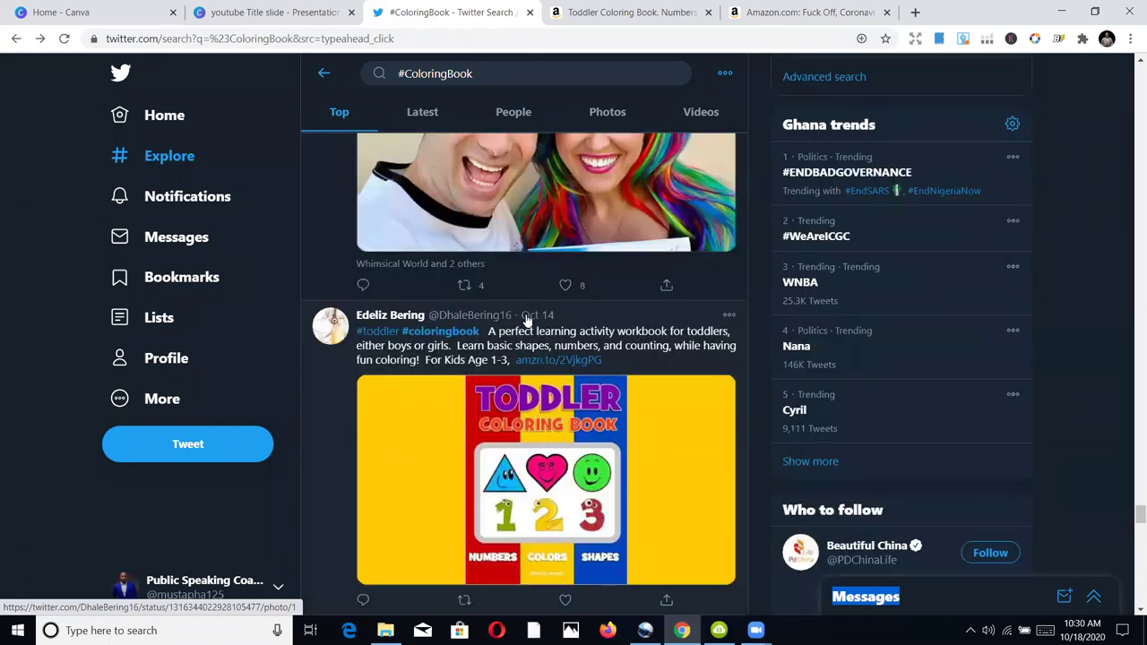
scroll(541, 313, down, 3)
scroll(542, 313, down, 9)
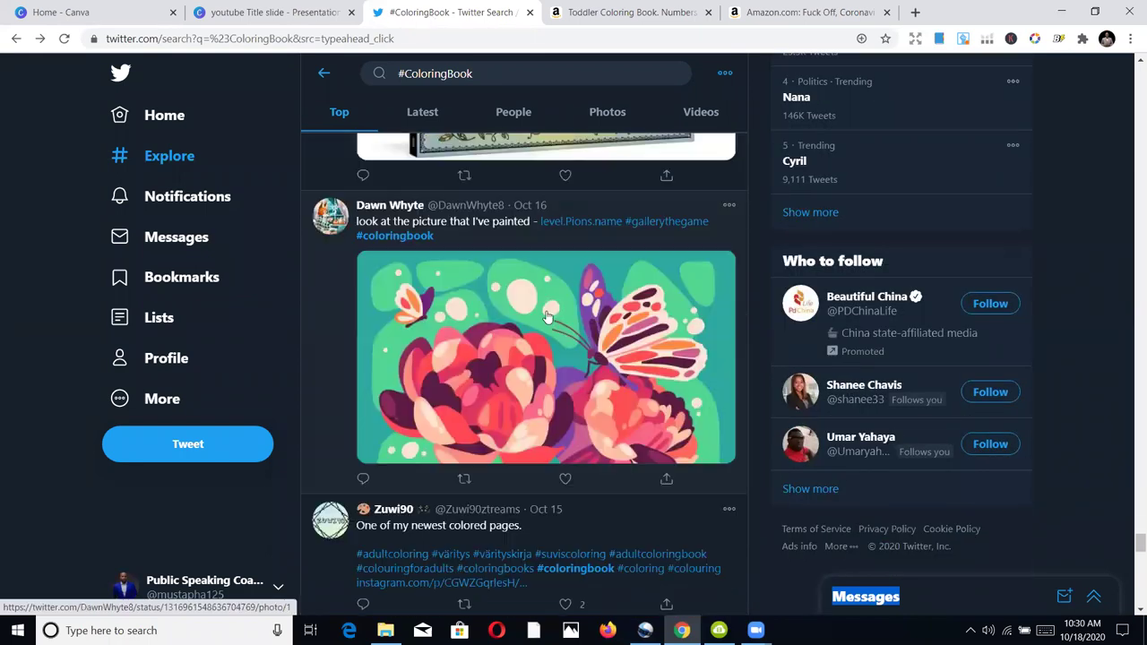
scroll(546, 324, down, 2)
scroll(546, 325, up, 1)
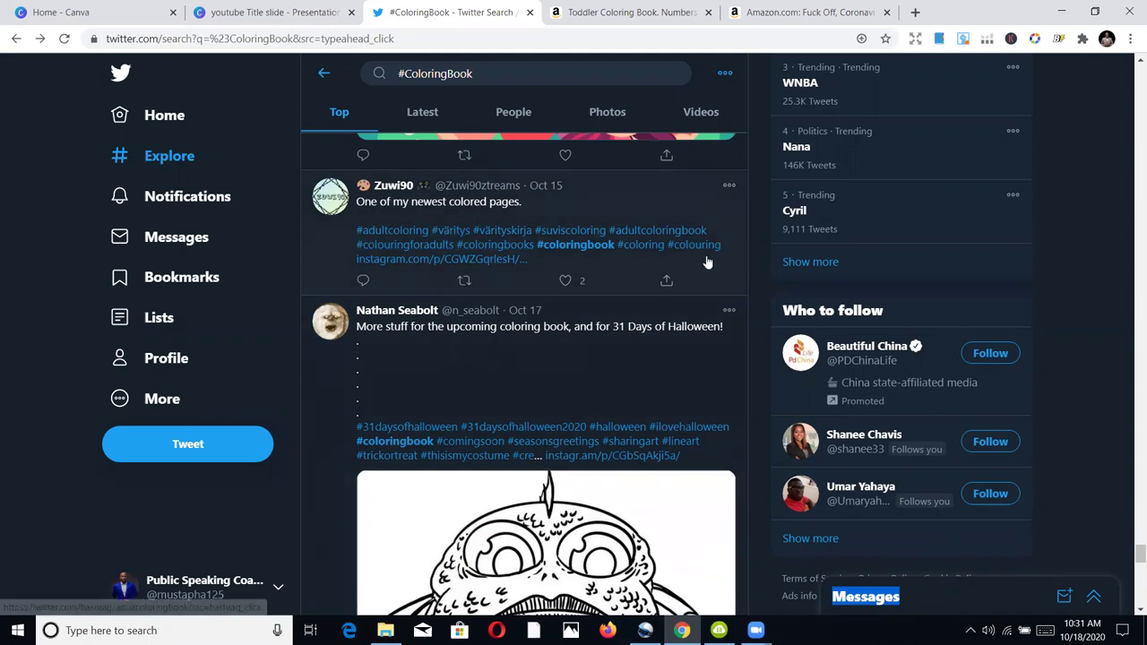
- Examine how the Dinosaur Coloring Book and "The Little Coloring Book For Big Anxiety" tweets present their covers, text and hashtags
scroll(699, 262, down, 5)
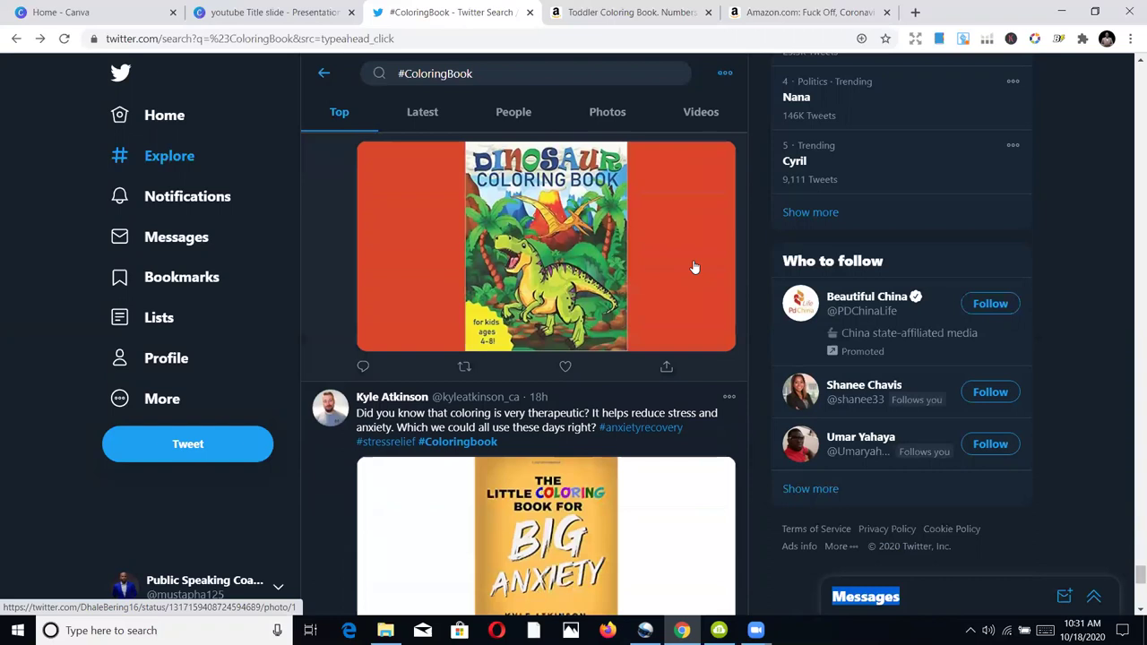
scroll(695, 267, down, 3)
scroll(425, 353, up, 1)
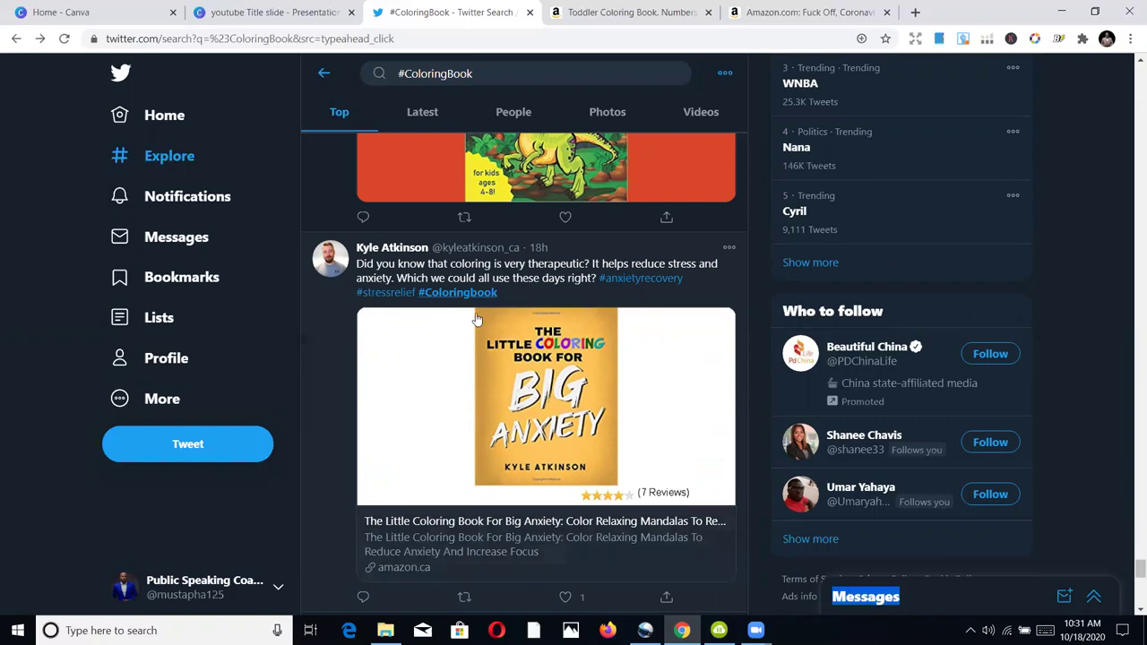
scroll(543, 403, down, 1)
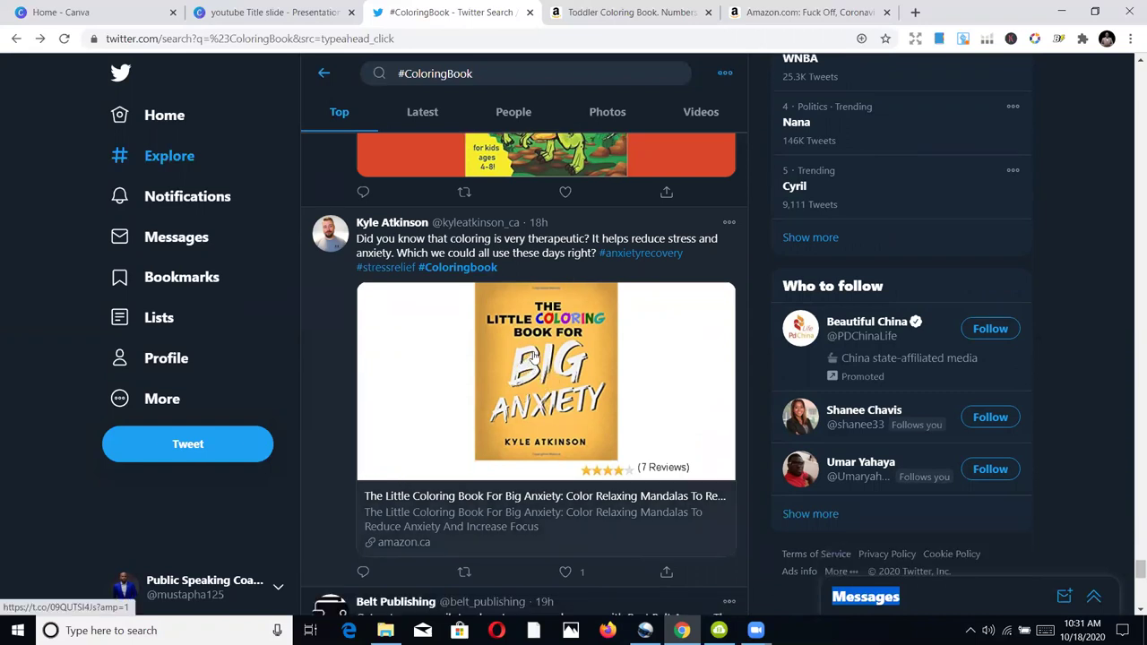
scroll(544, 385, down, 1)
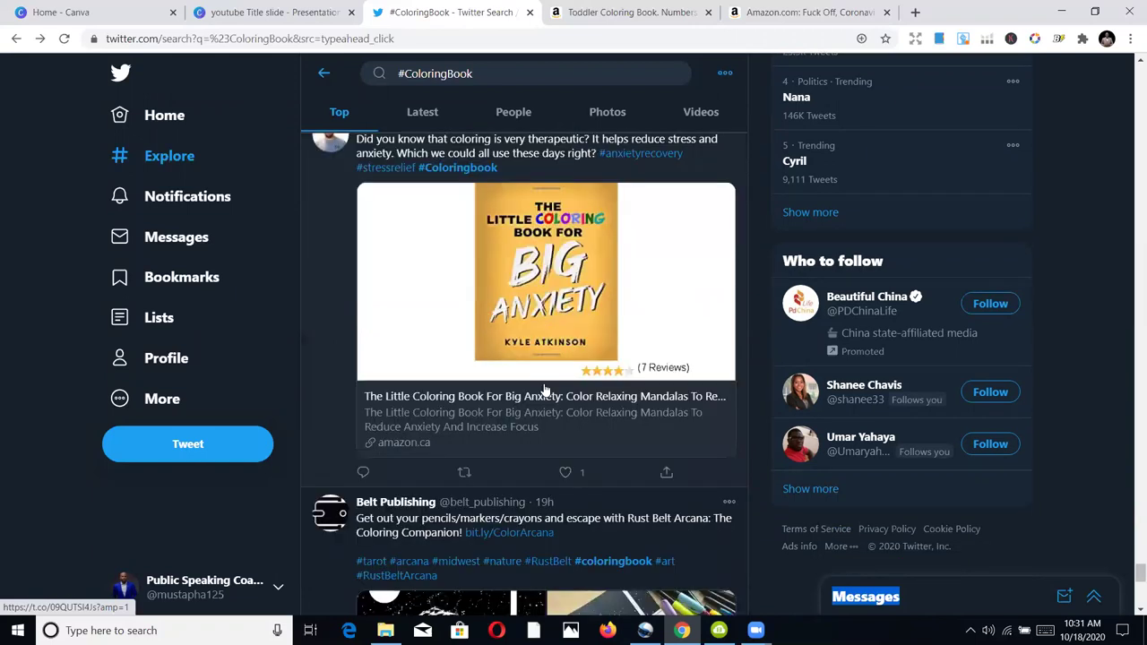
- Open the Amazon link of "The Little Coloring Book For Big Anxiety" tweet, review the product page and return to the Twitter results
click(518, 276)
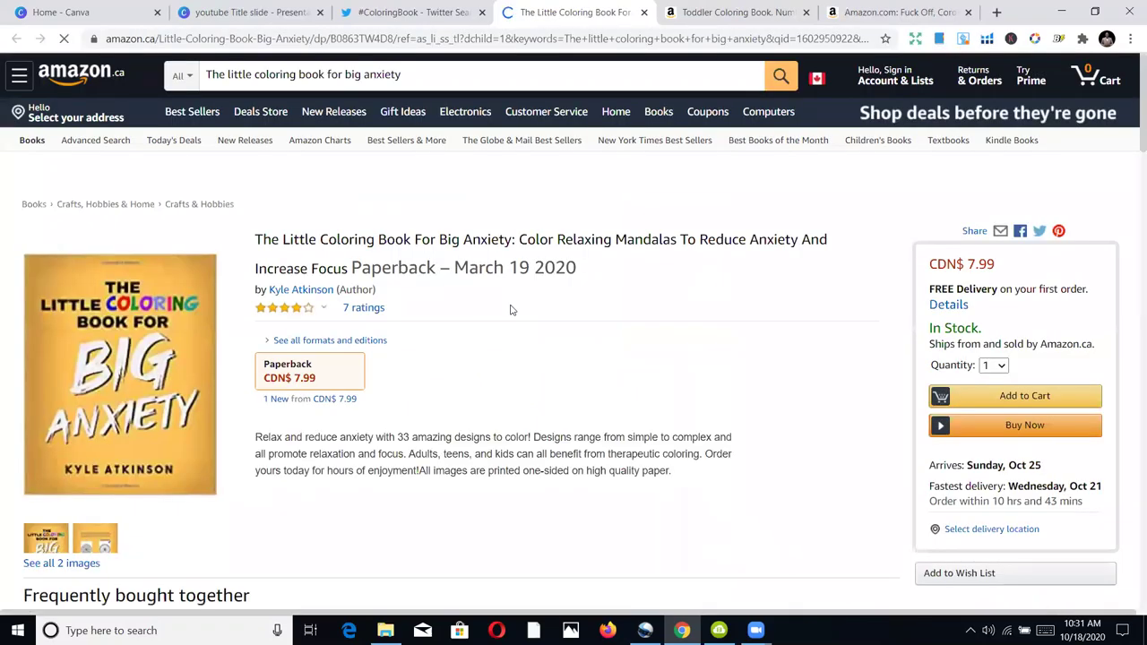
scroll(500, 322, down, 3)
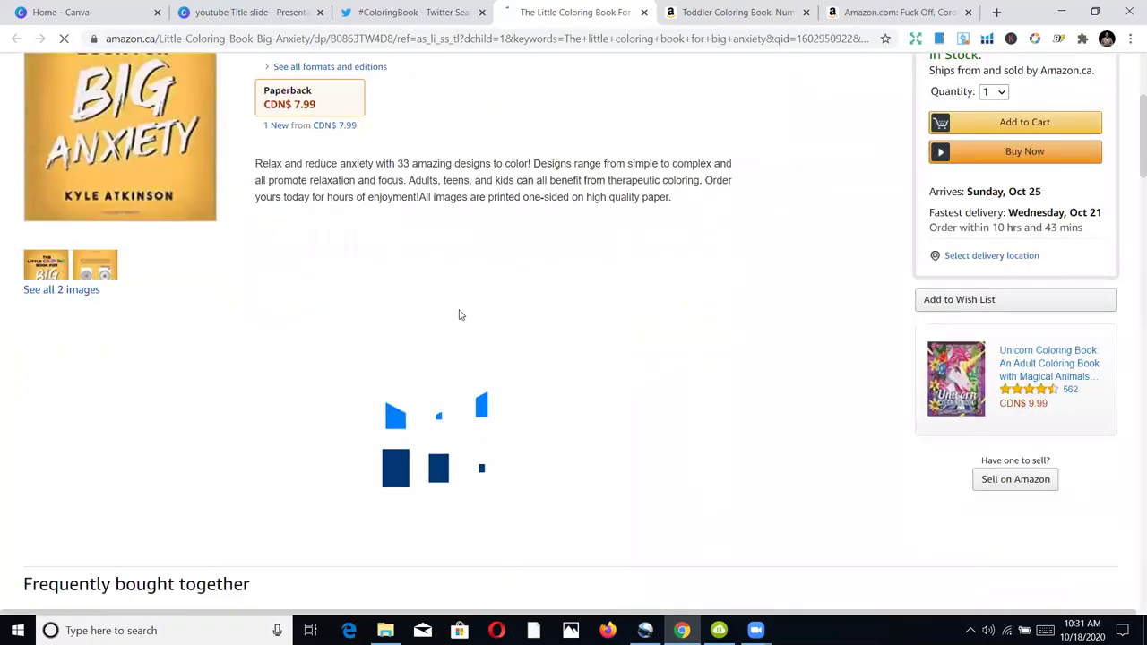
scroll(106, 258, up, 1)
click(430, 8)
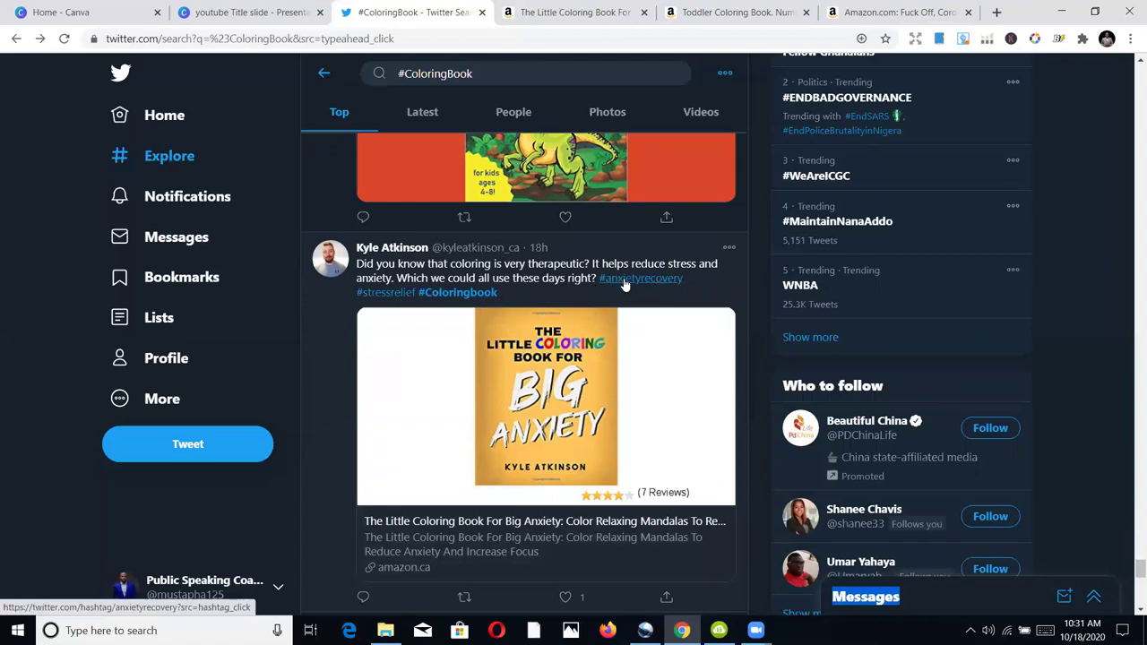
- Examine how the #ColoringBook tweets combine hashtags, cover images and Amazon links, from the anxiety book tweet back up the results
scroll(625, 283, down, 10)
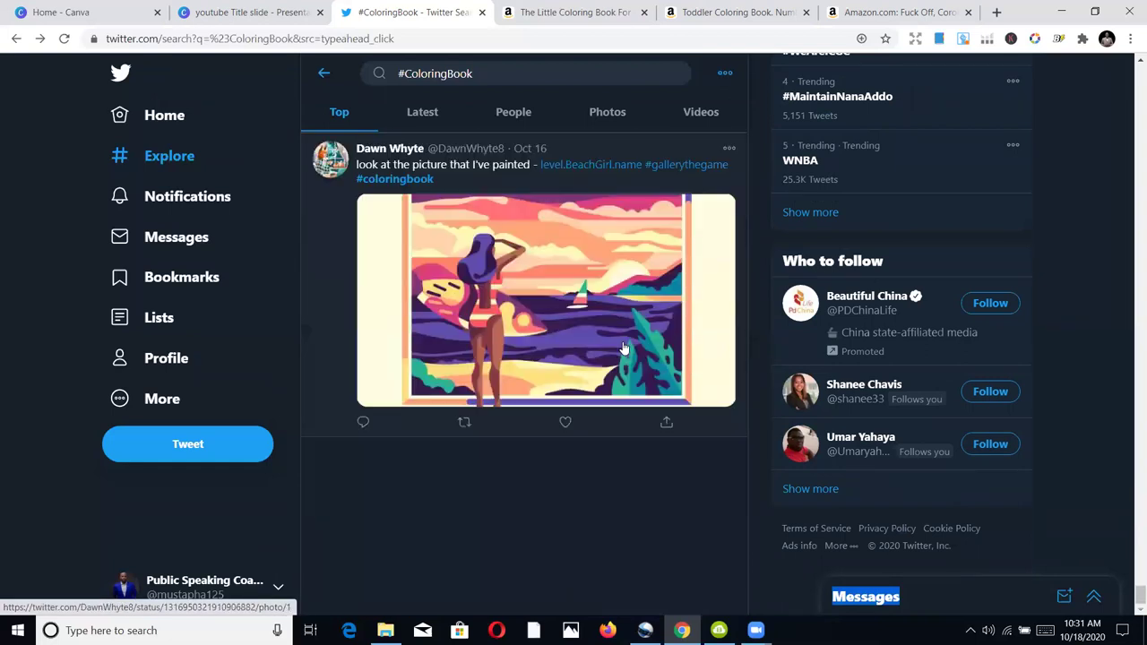
scroll(628, 336, up, 8)
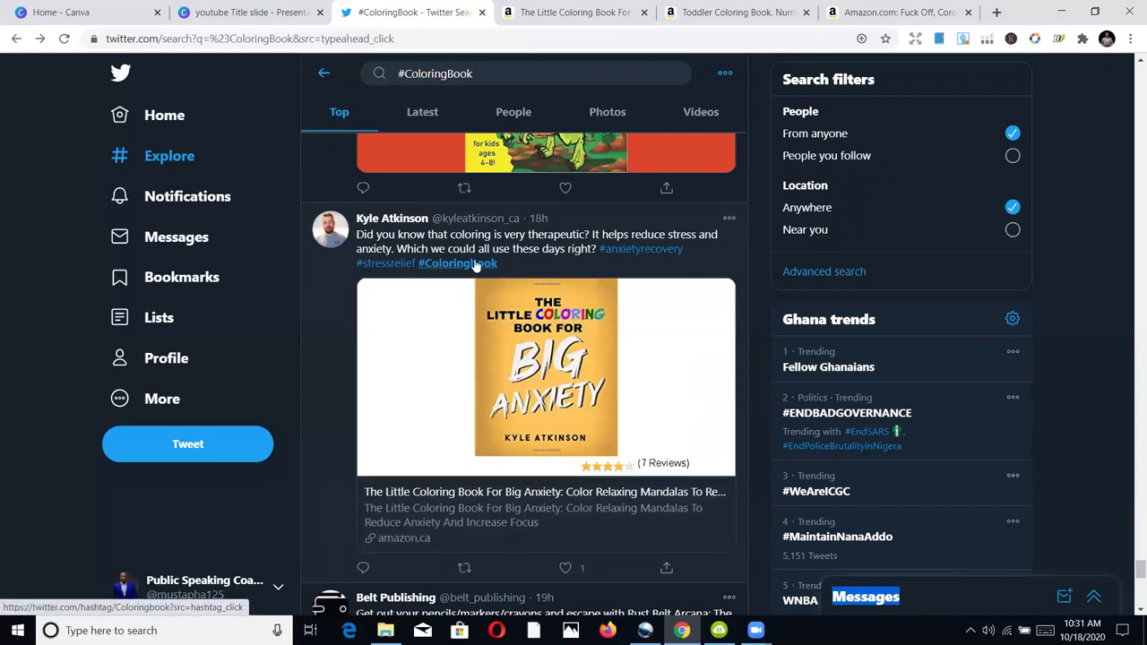
scroll(499, 275, up, 4)
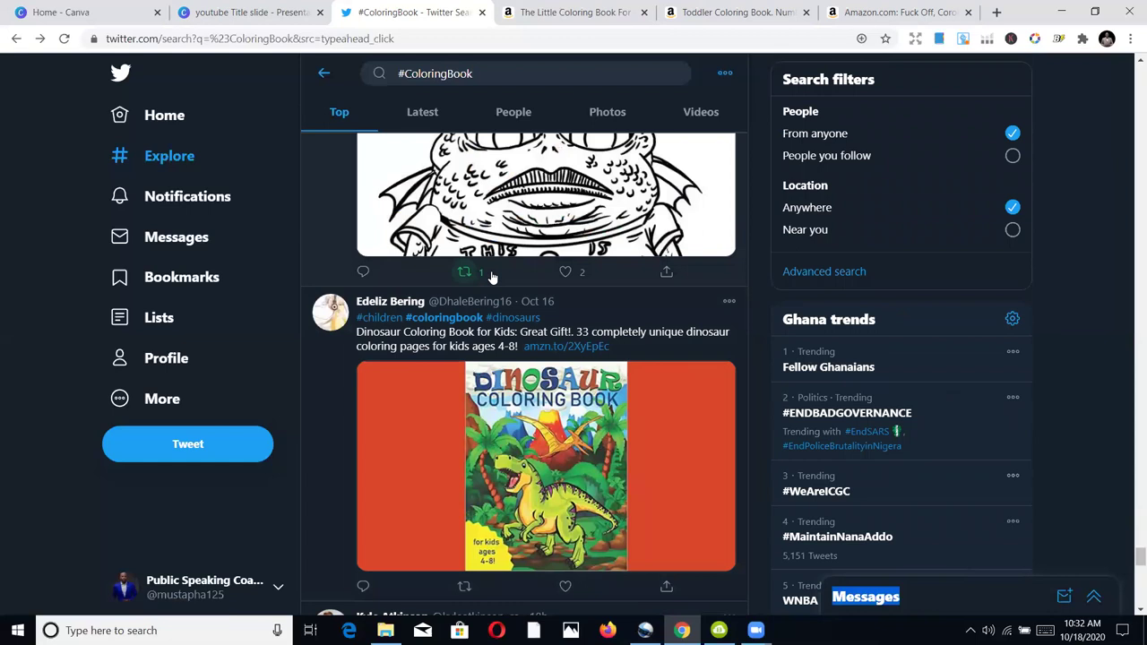
scroll(495, 273, up, 12)
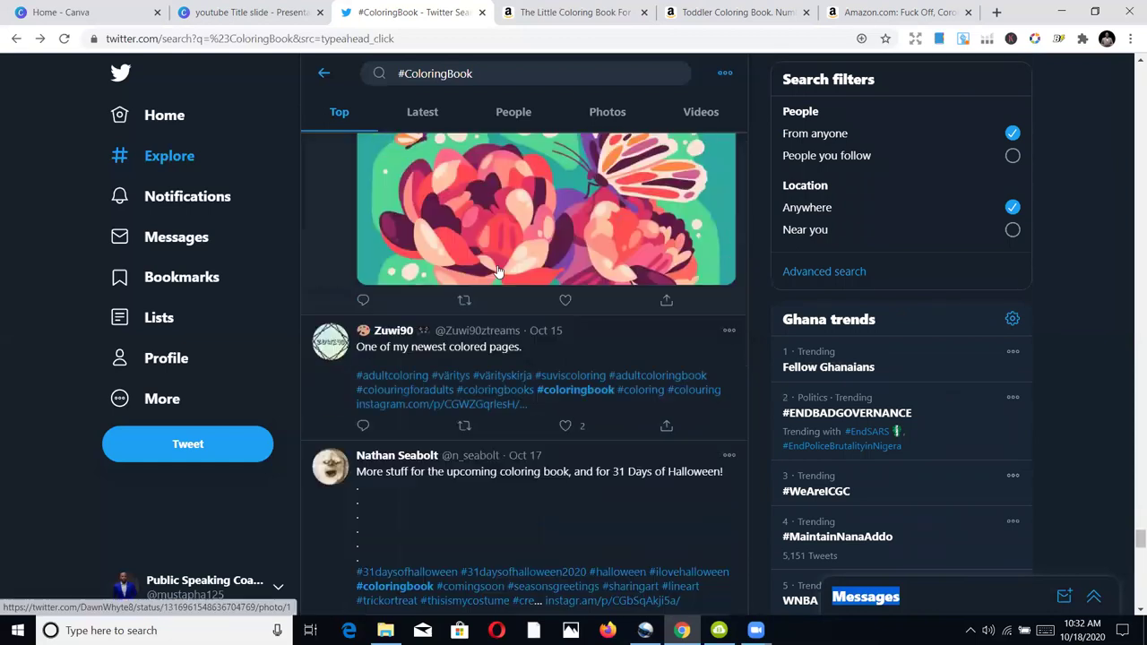
scroll(502, 273, up, 12)
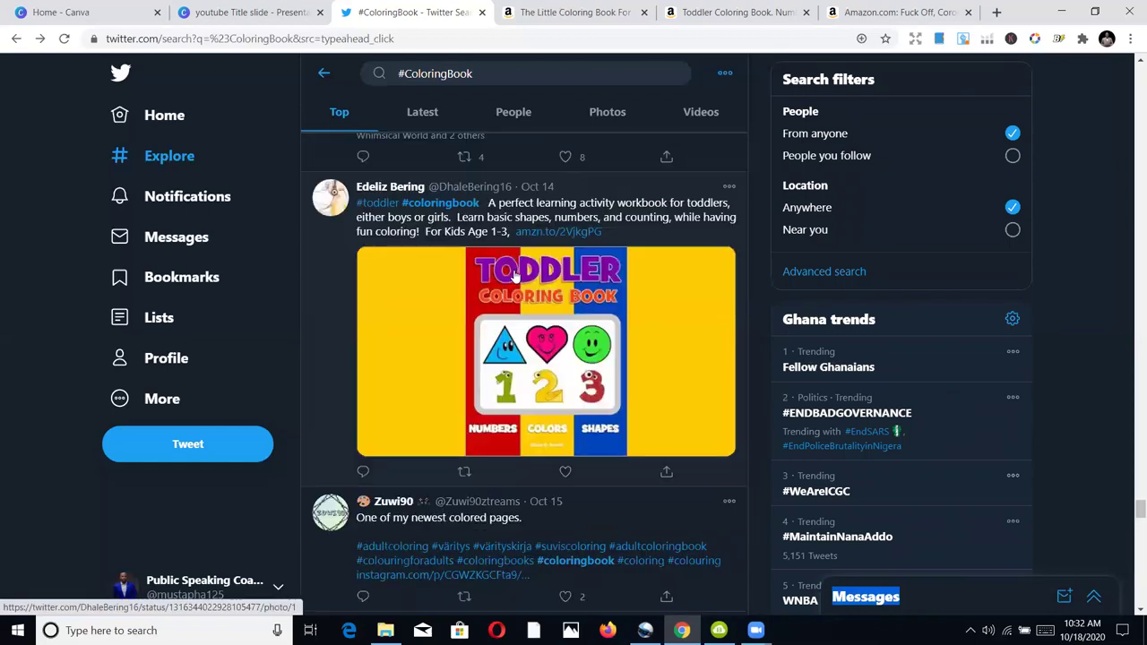
scroll(514, 272, up, 12)
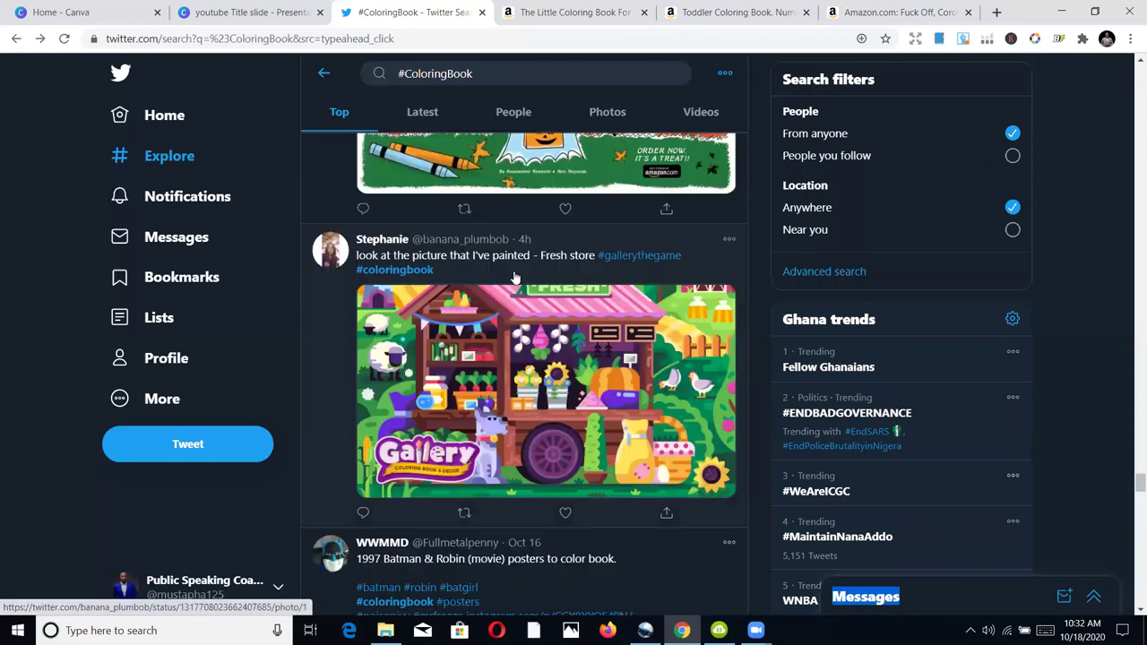
scroll(517, 278, up, 5)
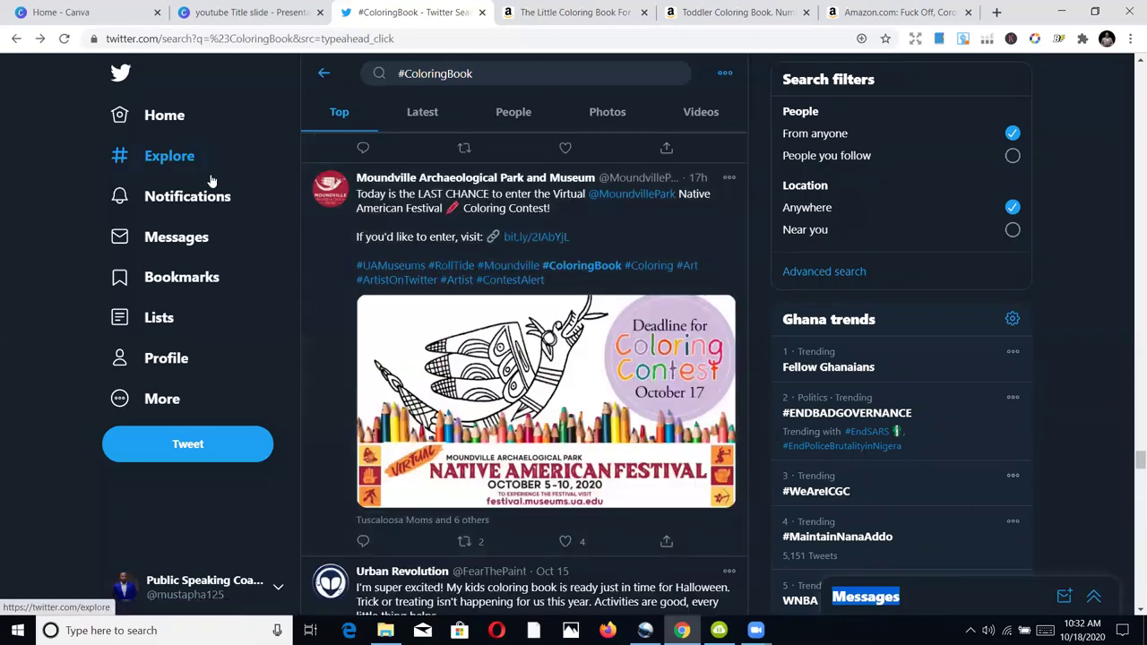
- Go to the Twitter home timeline and find where a new tweet is composed
click(165, 115)
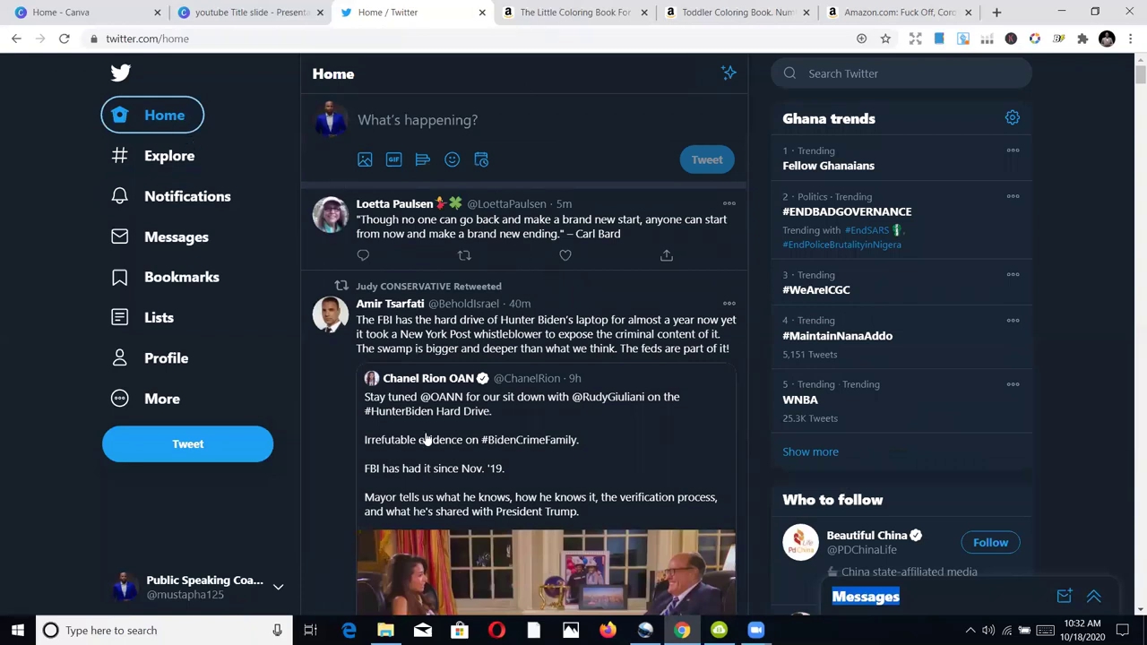
scroll(429, 442, down, 3)
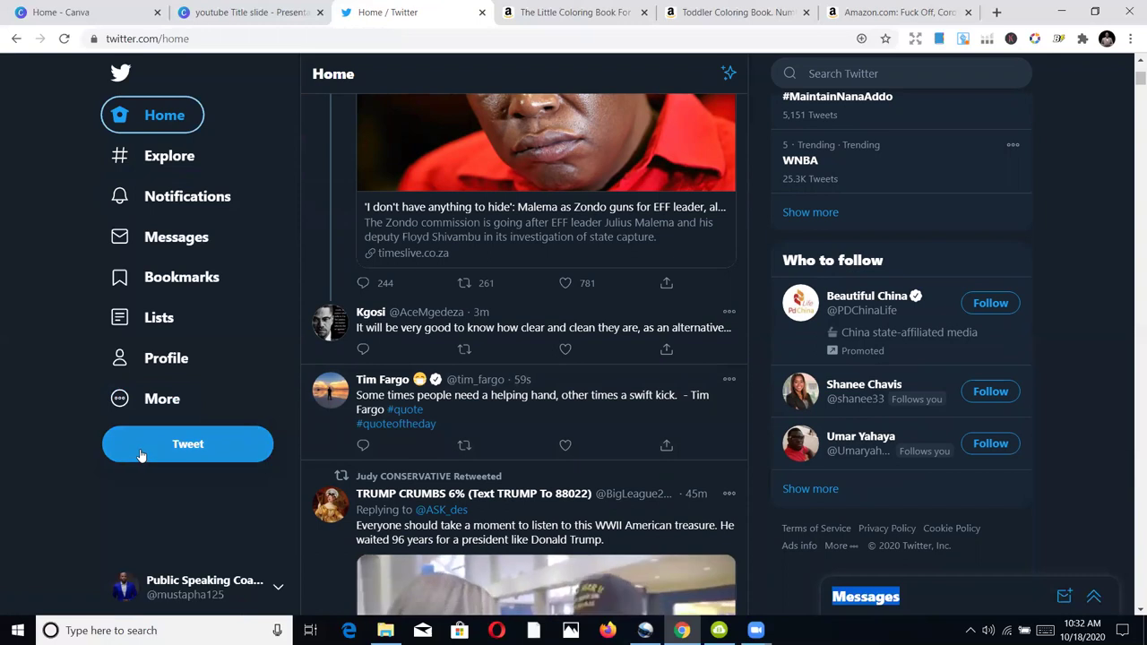
scroll(596, 296, up, 1)
scroll(596, 296, up, 3)
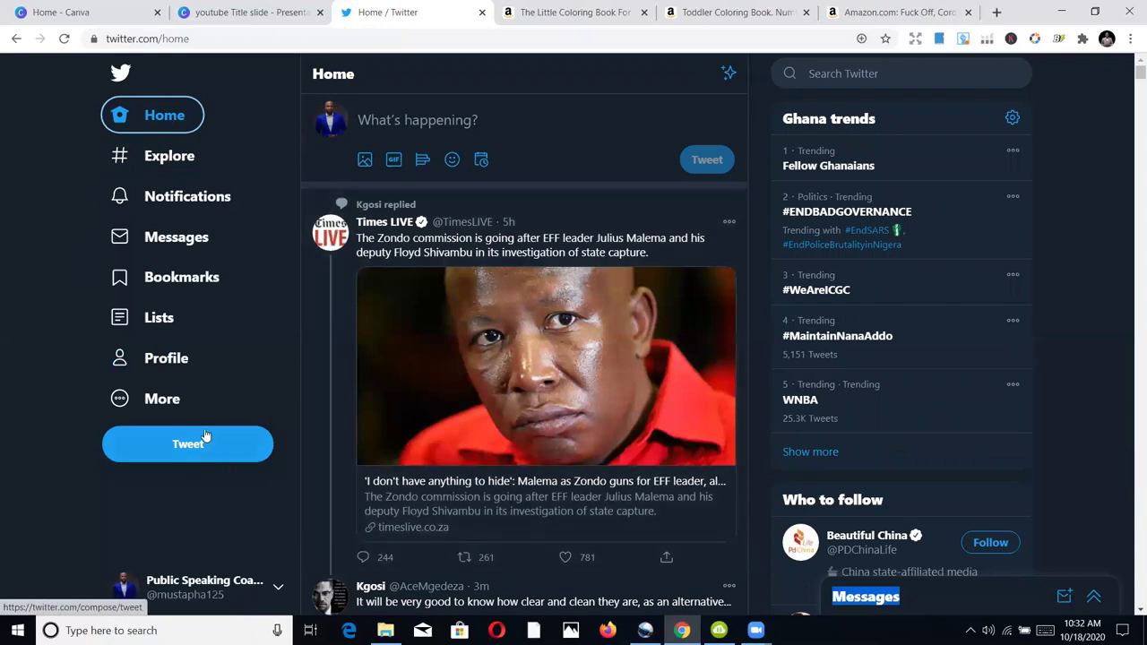
- Write the tweet text "Grab this coloring book for your relaxation"
click(503, 114)
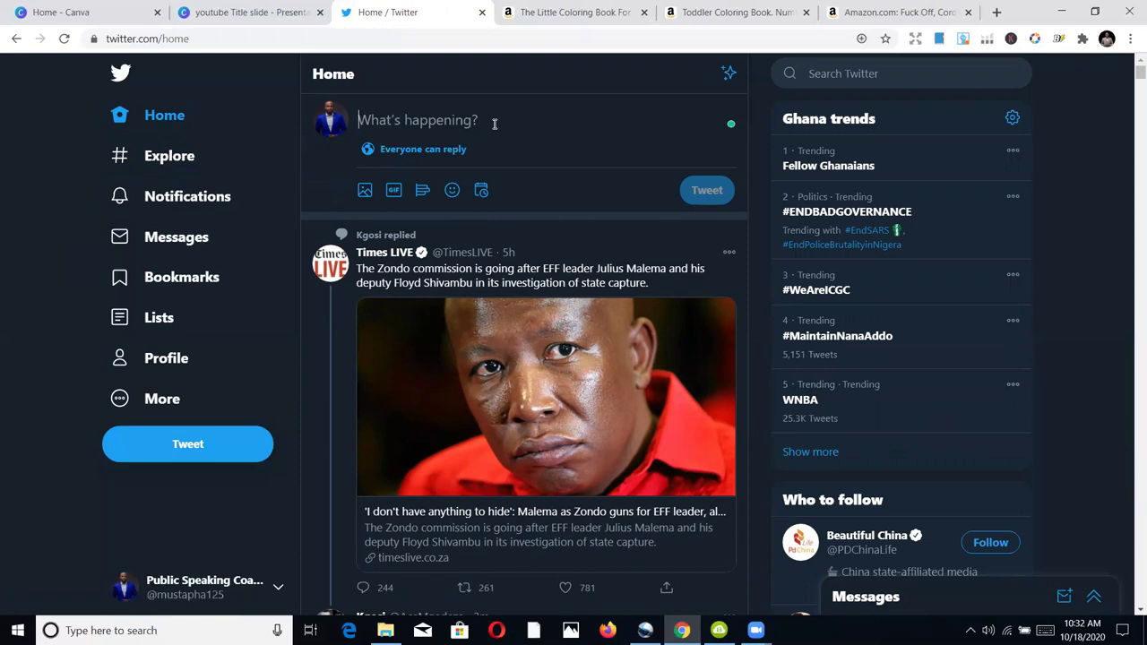
text(Gra)
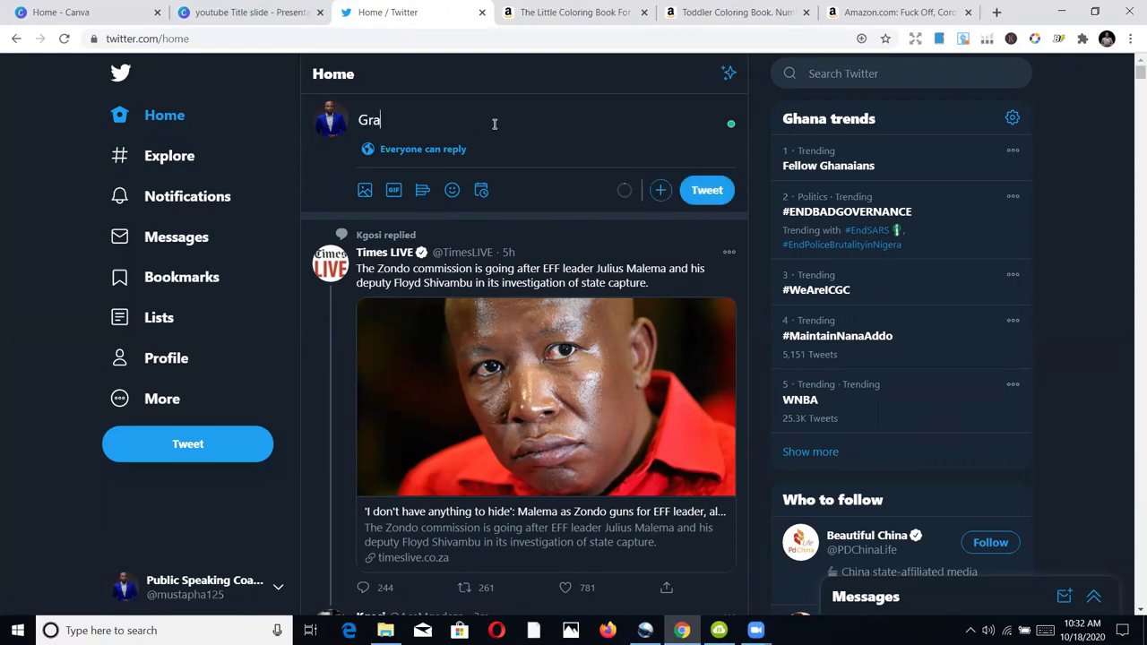
text(b this coloring )
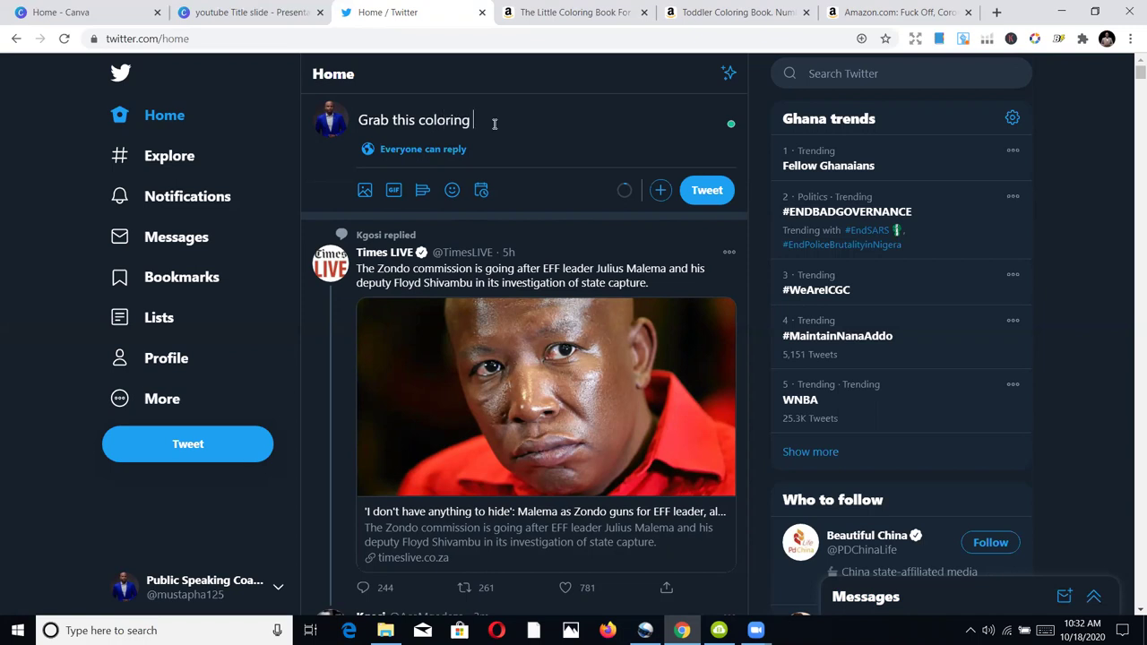
text(for your relaxin)
key(BackSpace)
key(BackSpace)
text(ation)
click(476, 120)
text(book)
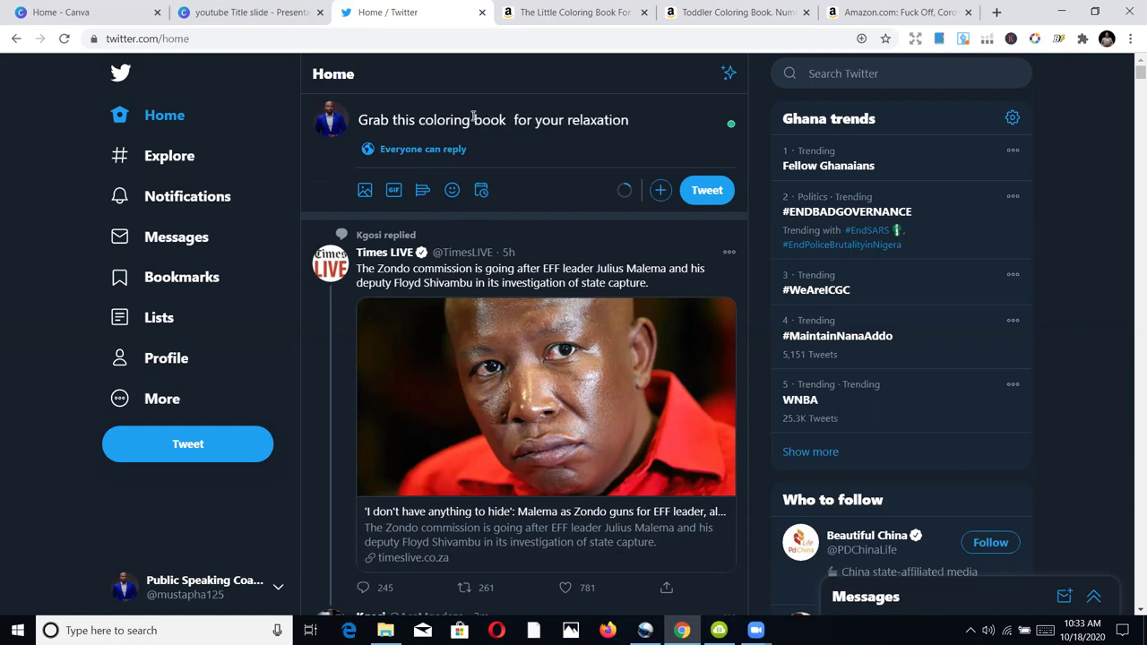
- Add the Coronavirus coloring book's Amazon link and the hashtags #coloringbook #adultcoloring below the text, and post the tweet
click(644, 117)
key(ctrl+v)
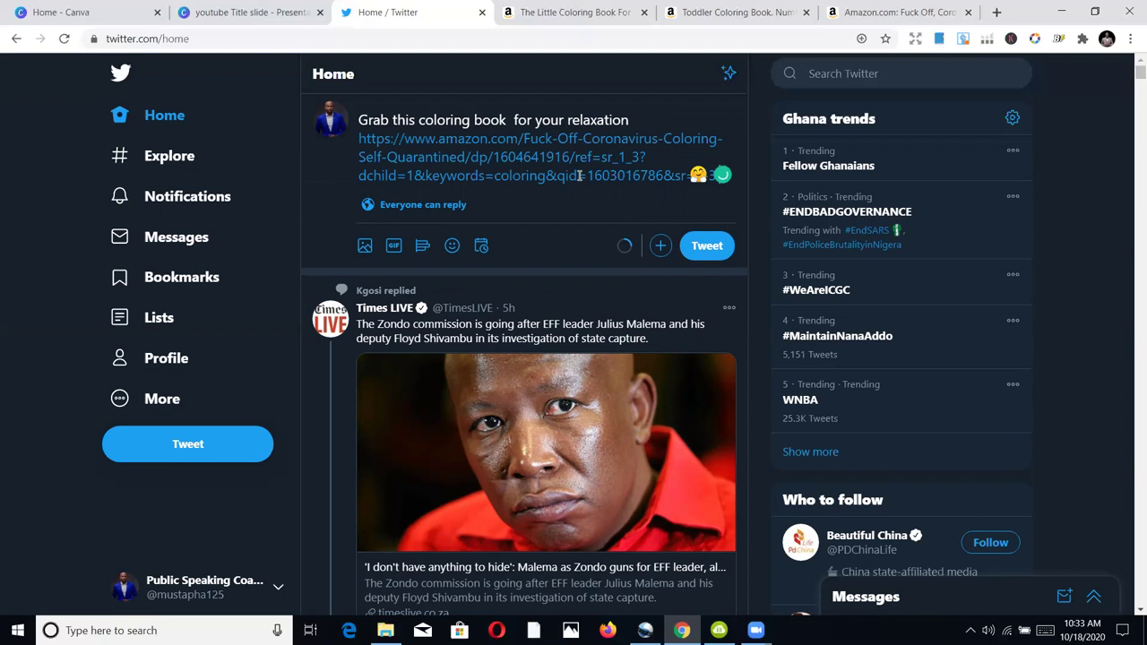
key(Return)
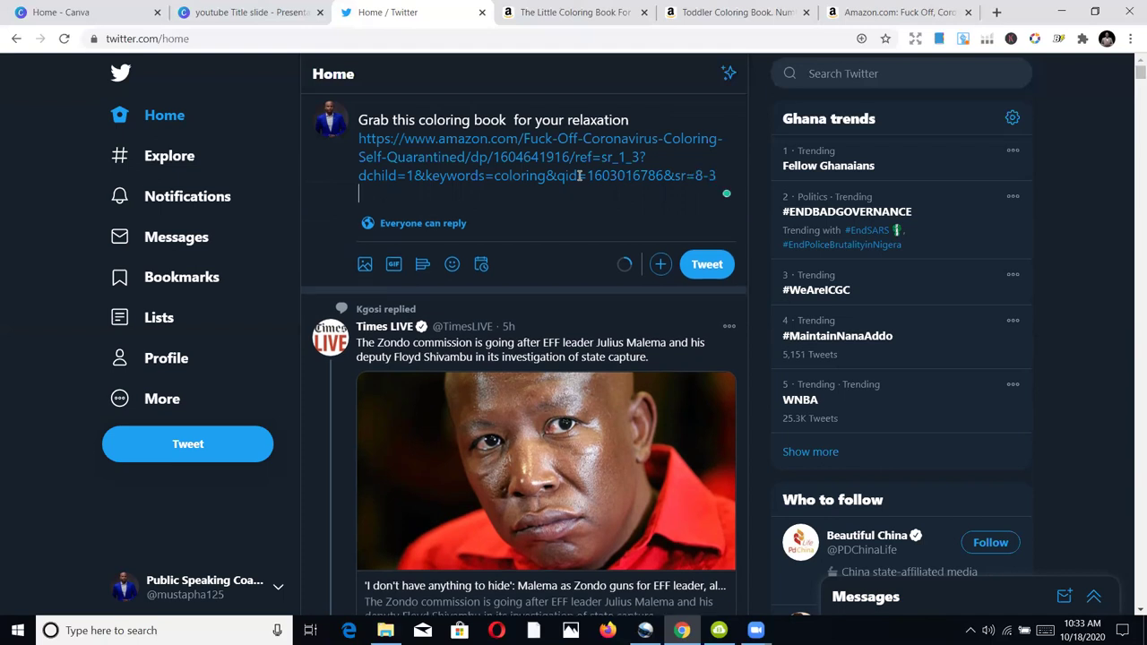
text(#coloringbook #adultcolo)
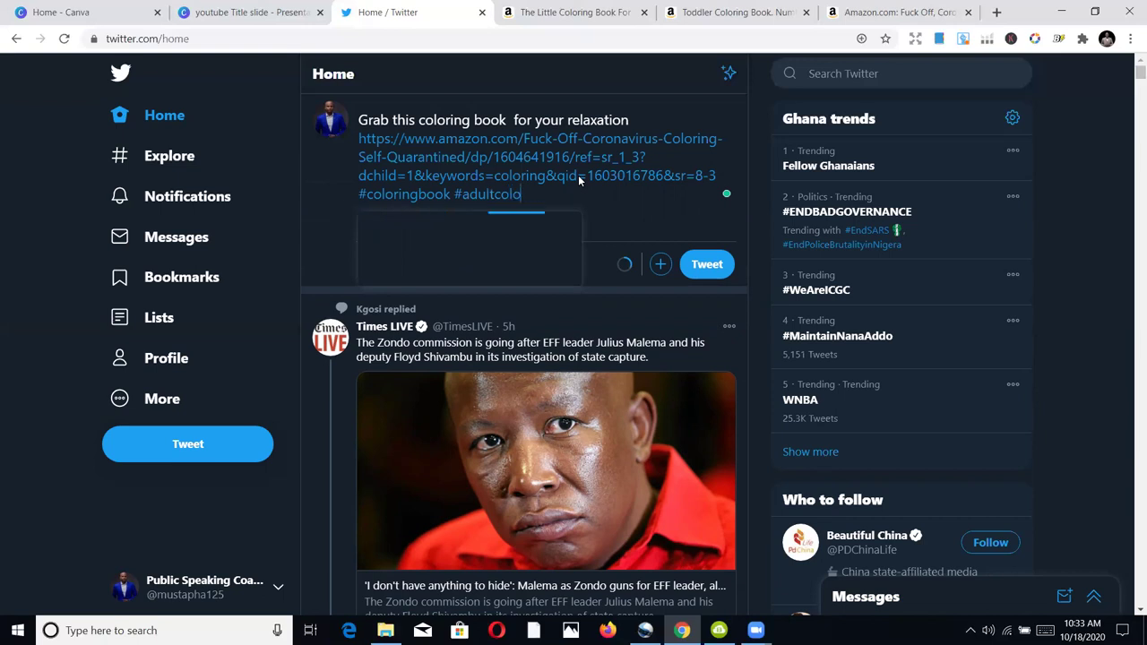
text(ring)
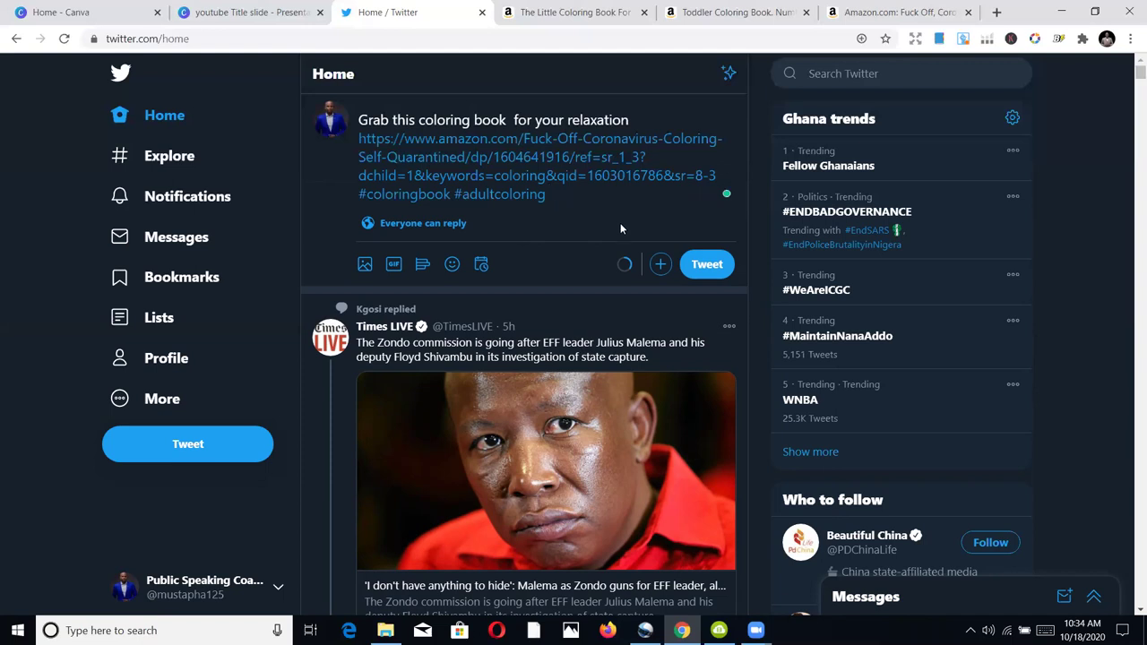
click(708, 266)
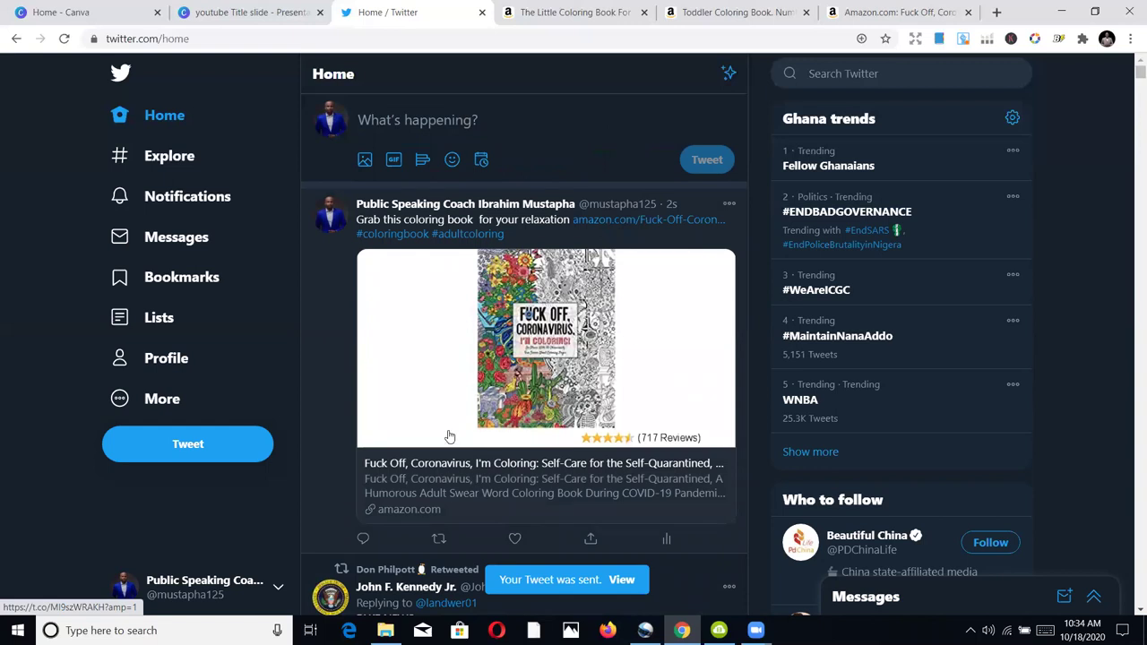
- Review how the posted tweet presents its text, hashtags and Amazon preview on the home timeline
scroll(466, 417, down, 1)
scroll(465, 412, down, 1)
scroll(457, 407, up, 2)
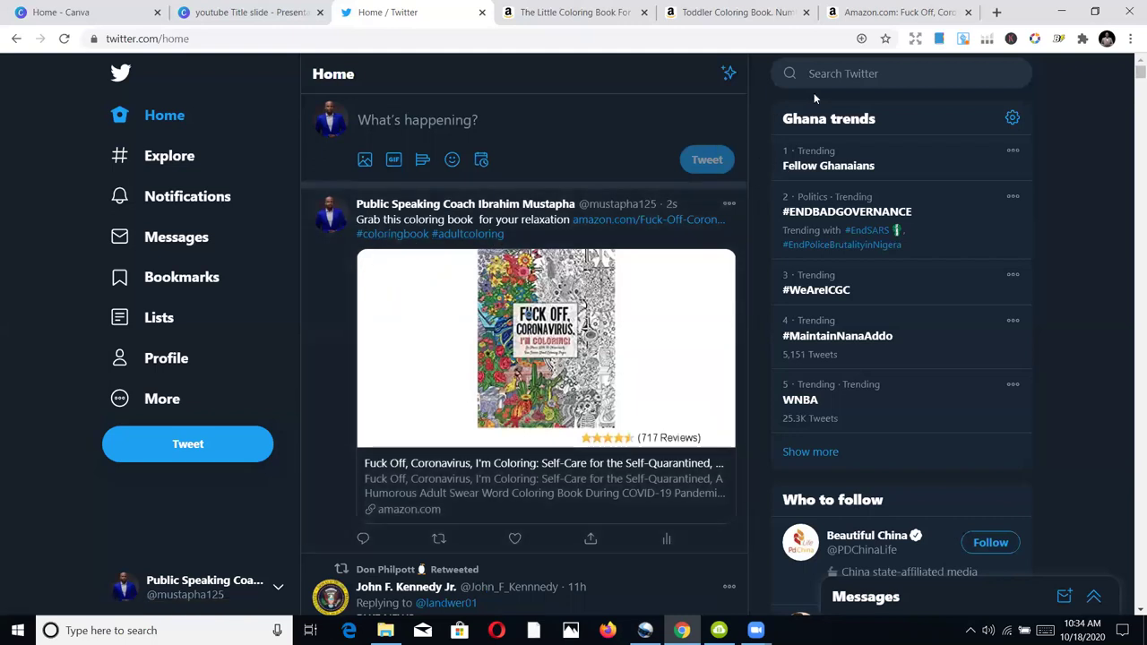
scroll(603, 389, down, 3)
scroll(603, 389, up, 3)
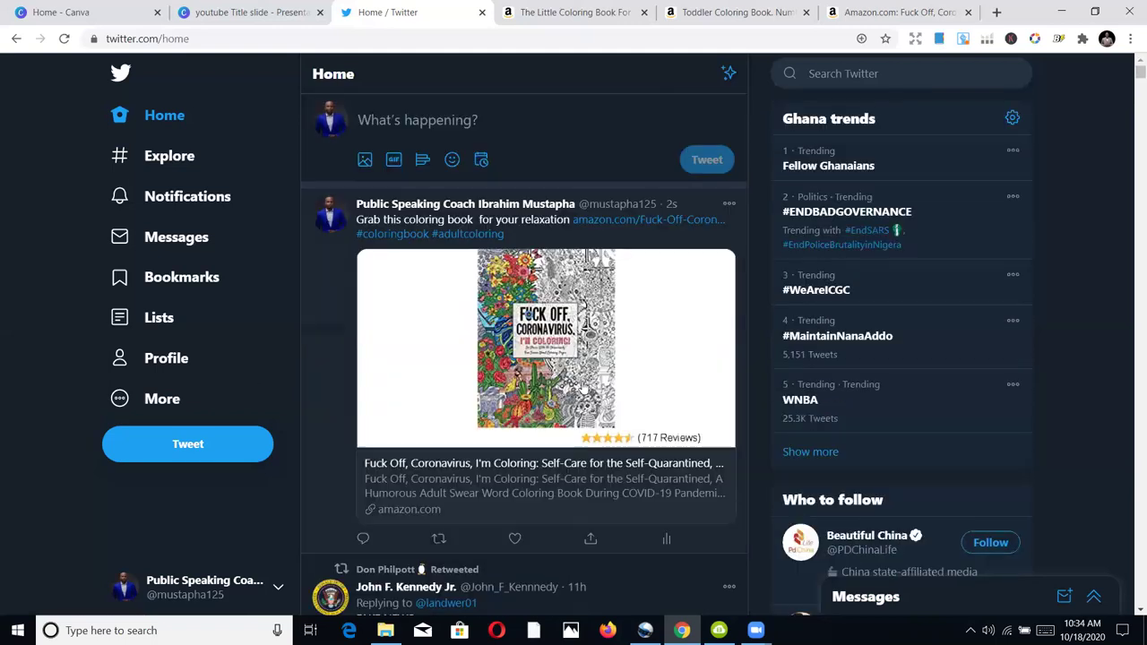
- Repeat the recent #ColoringBook search, show the latest tweets and check where the new tweet appears among them
click(819, 72)
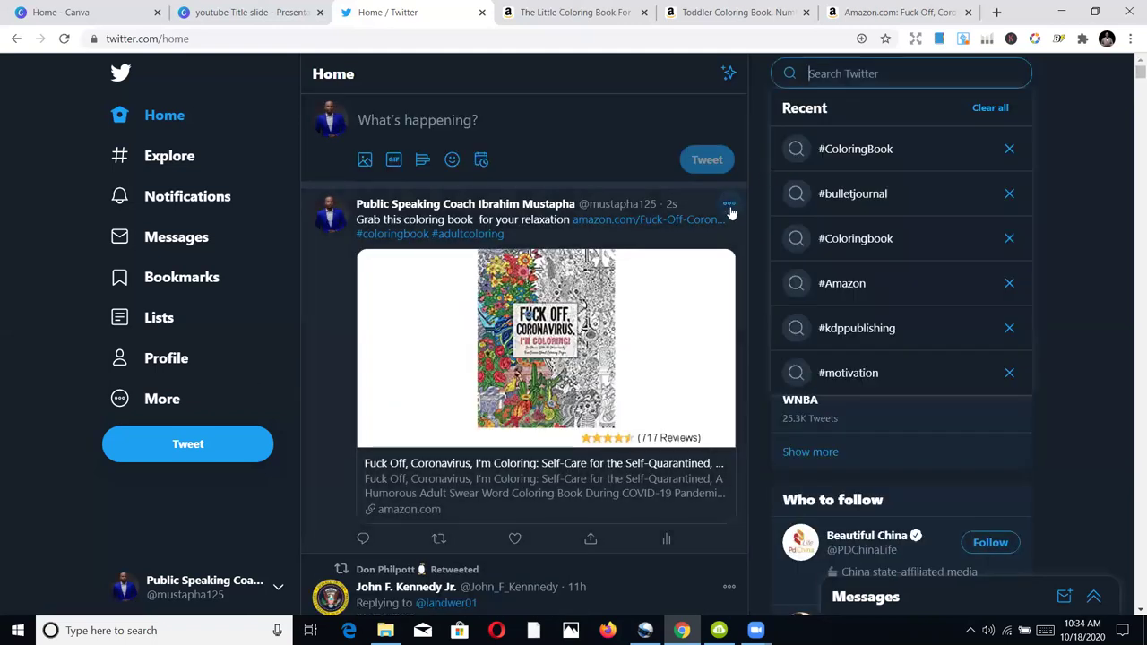
click(876, 148)
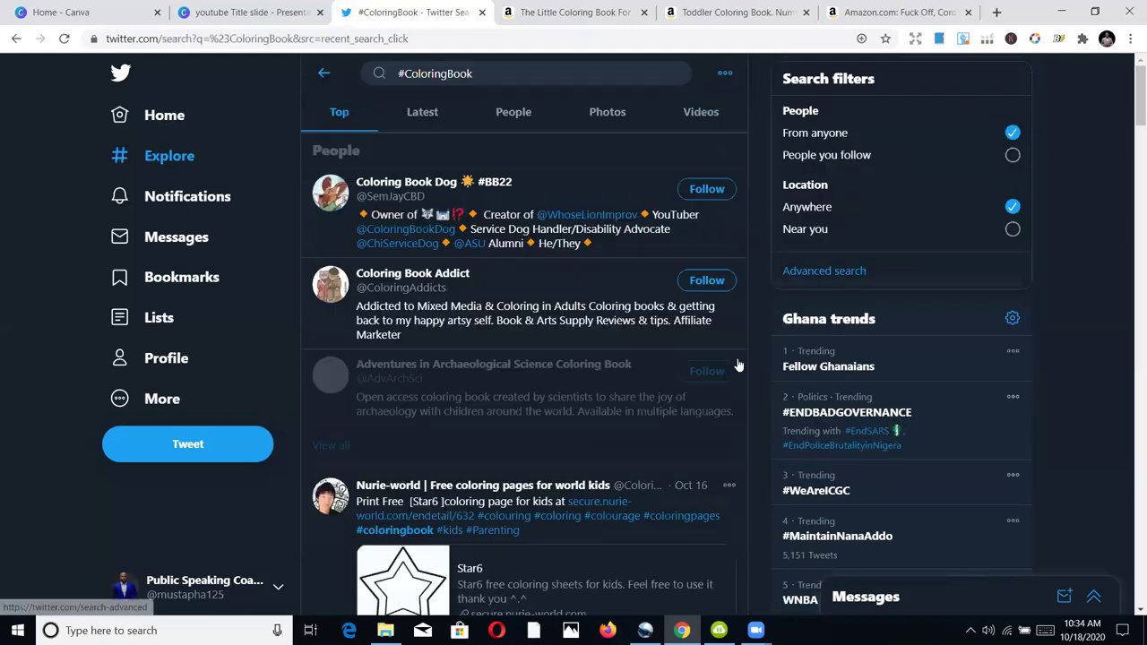
click(423, 121)
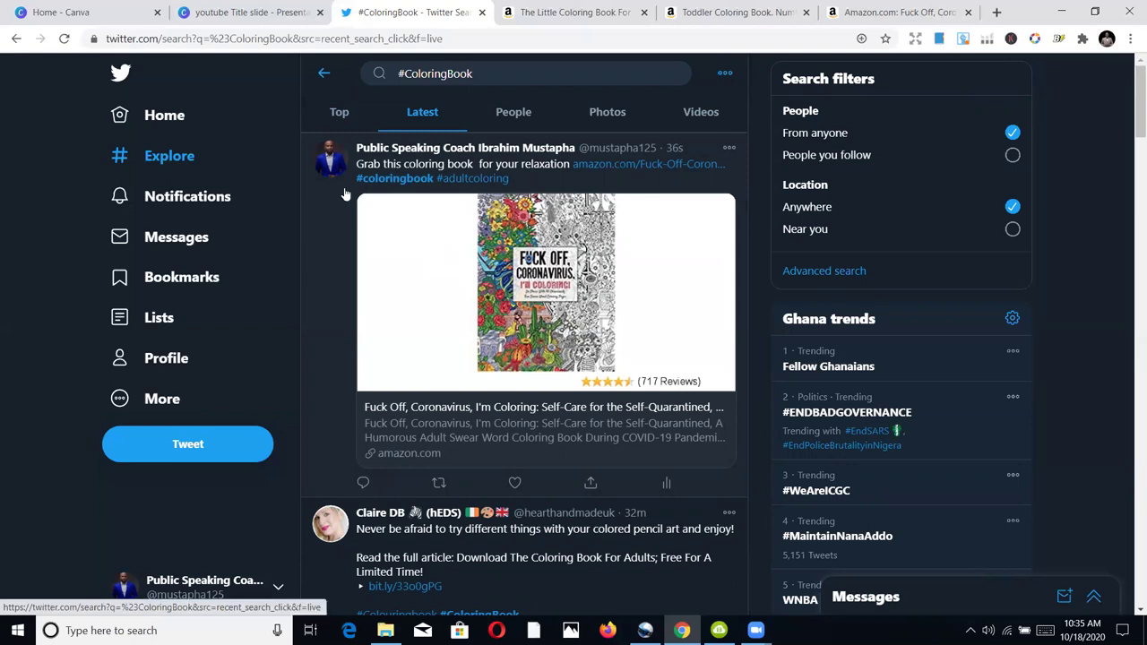
scroll(570, 287, down, 3)
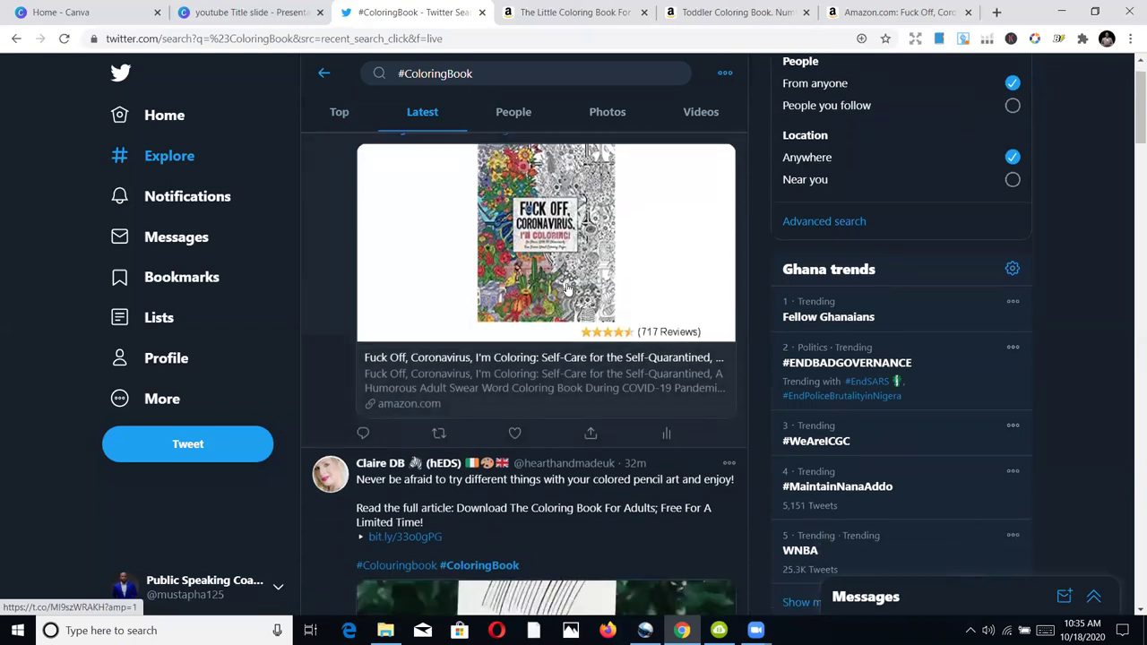
scroll(570, 305, down, 8)
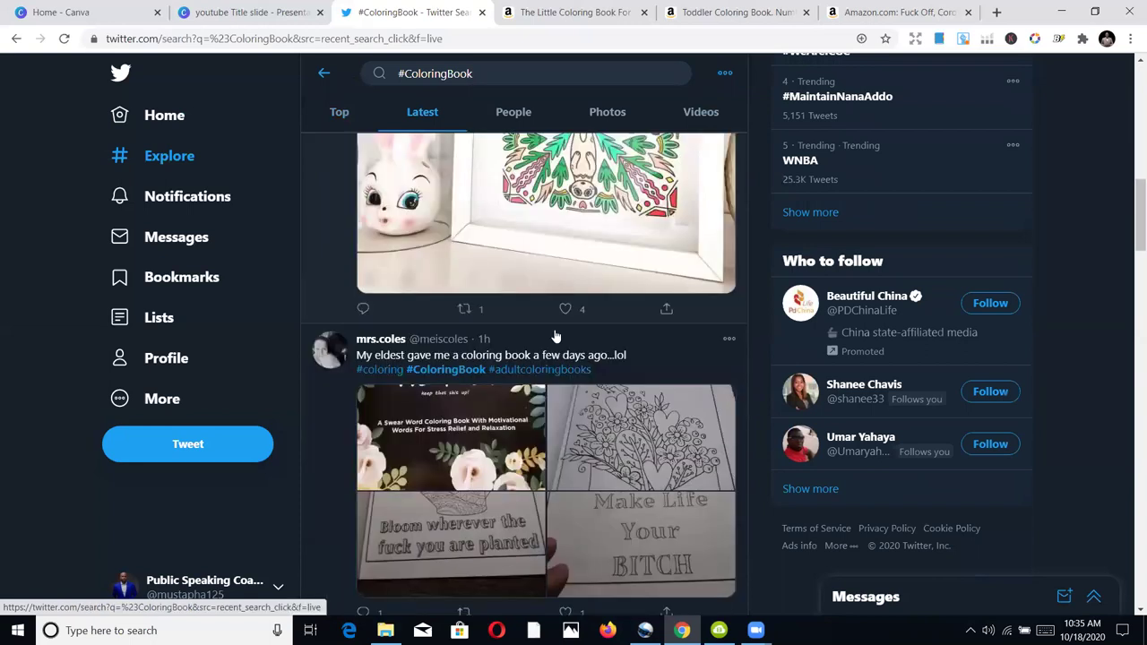
scroll(556, 334, up, 2)
scroll(557, 329, up, 10)
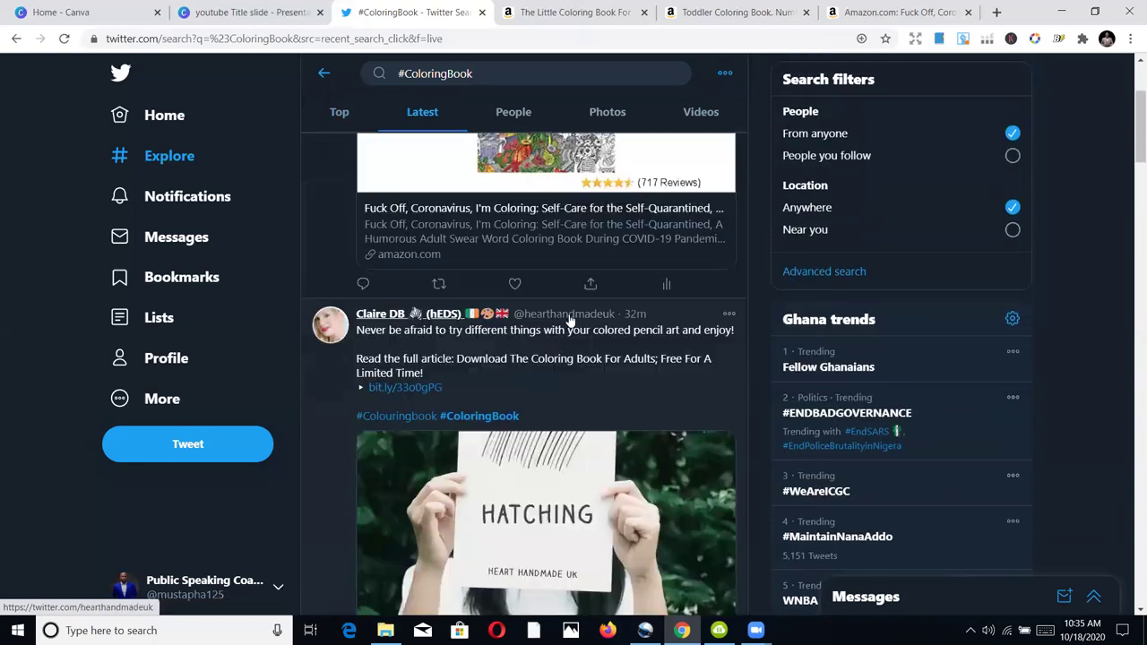
scroll(574, 324, up, 1)
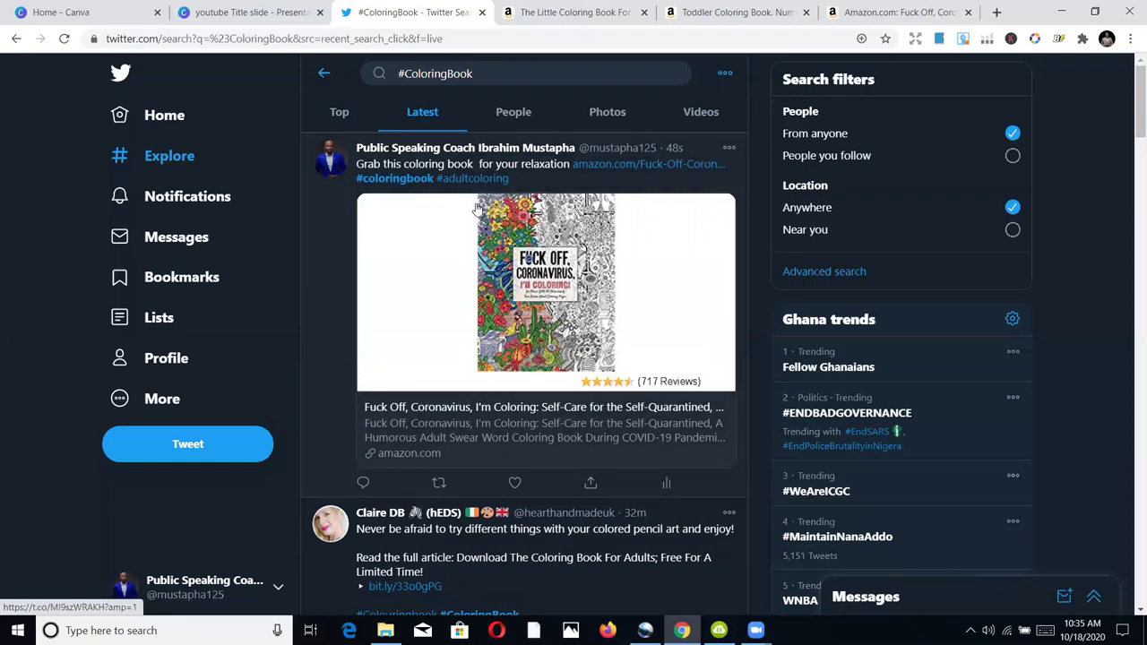
- Examine the hashtags used in the other latest #ColoringBook tweets below the new tweet
scroll(484, 219, down, 5)
scroll(525, 299, down, 2)
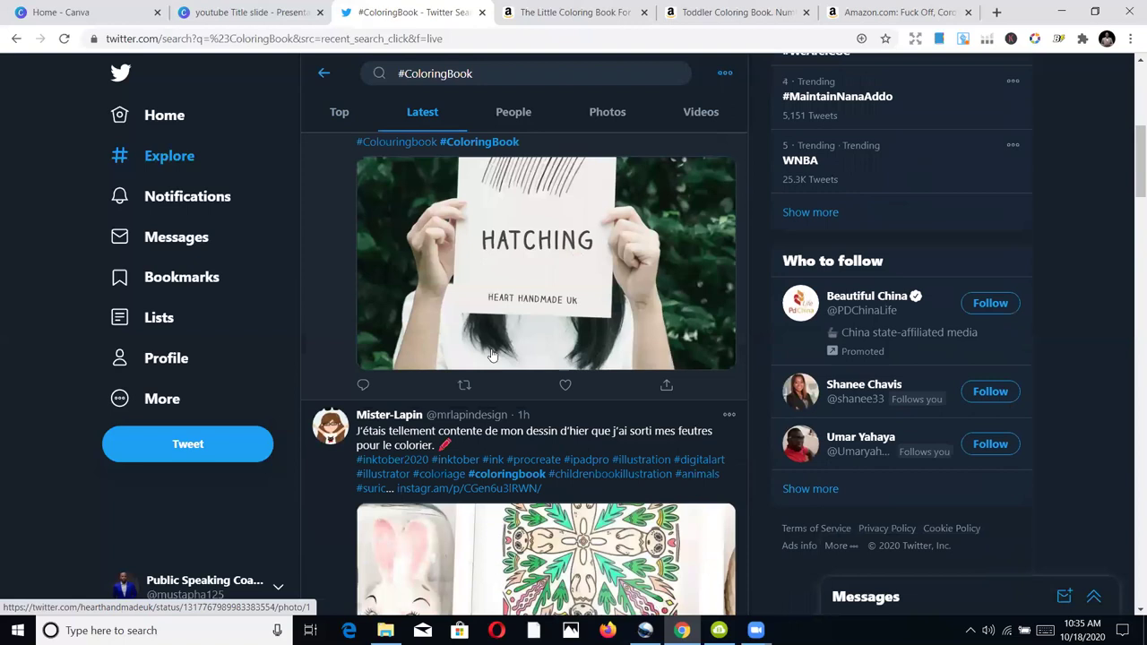
scroll(455, 398, down, 1)
scroll(455, 398, up, 1)
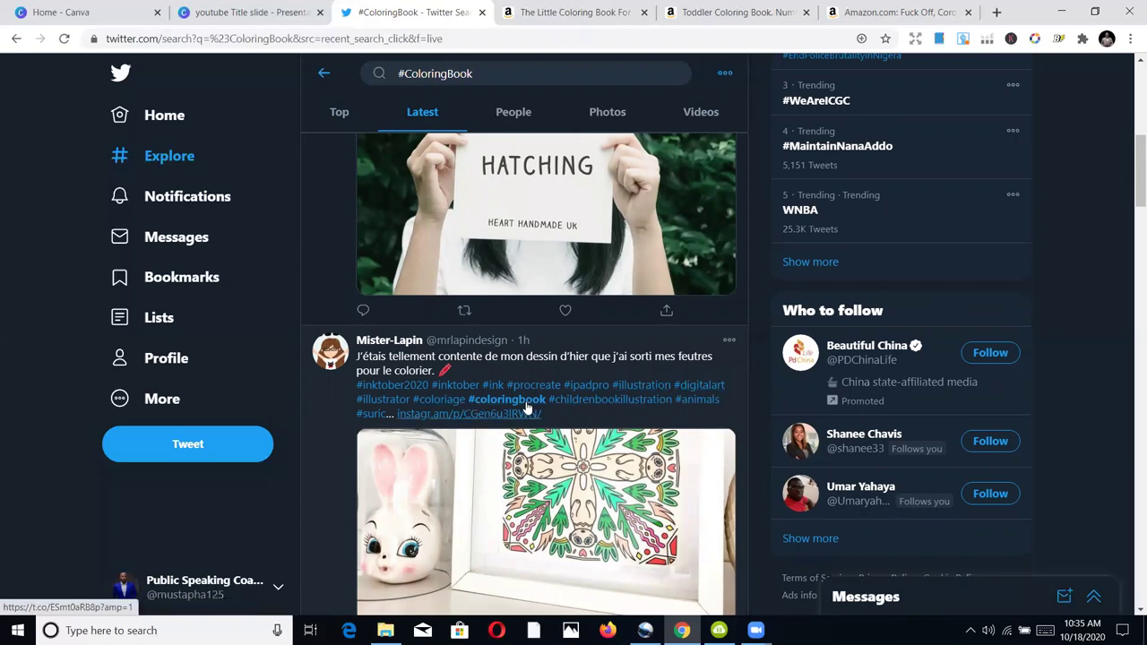
scroll(640, 410, down, 5)
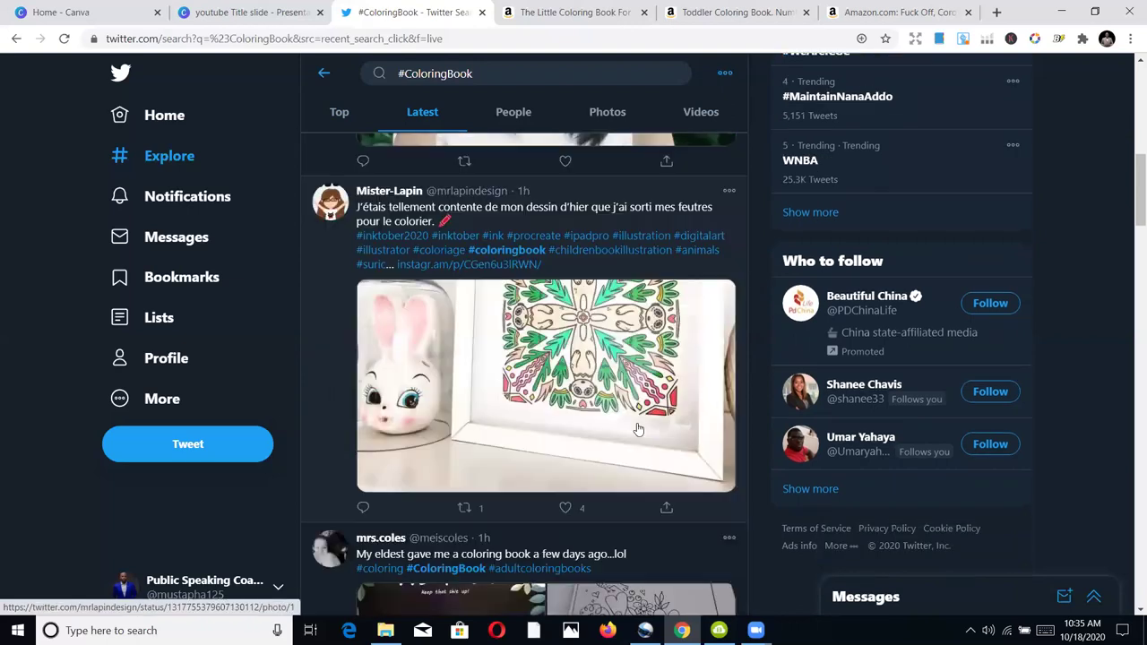
scroll(625, 431, down, 1)
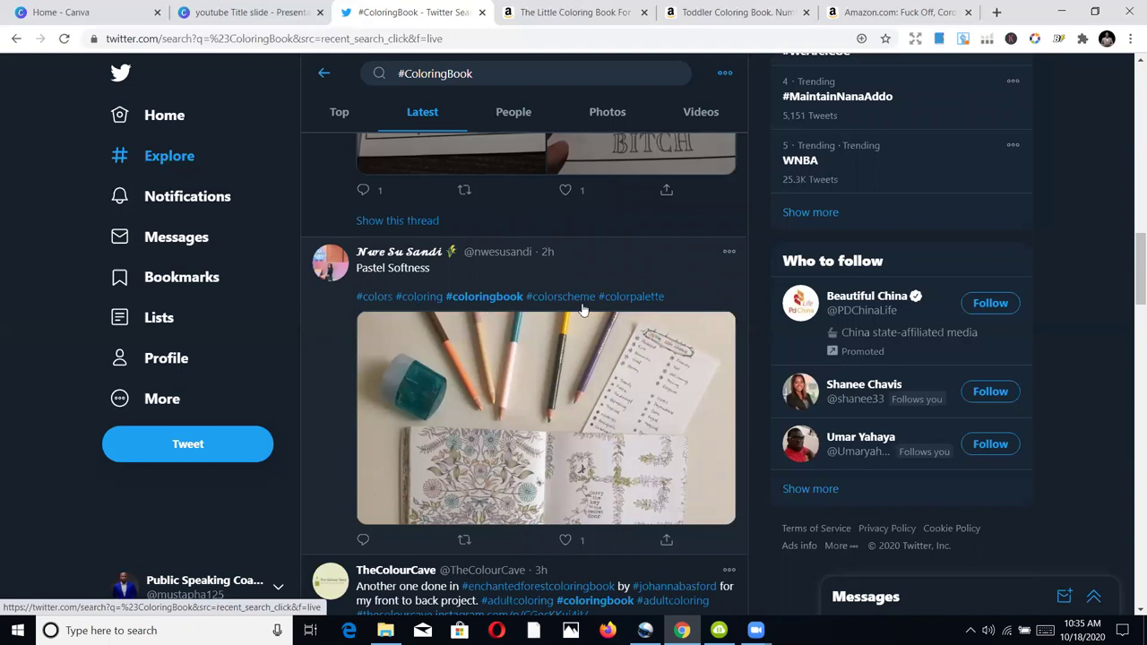
- Examine the older latest #ColoringBook tweets, focusing on the hashtags and Amazon links in the Merry Christmas and Halloween coloring book tweets
scroll(645, 329, down, 4)
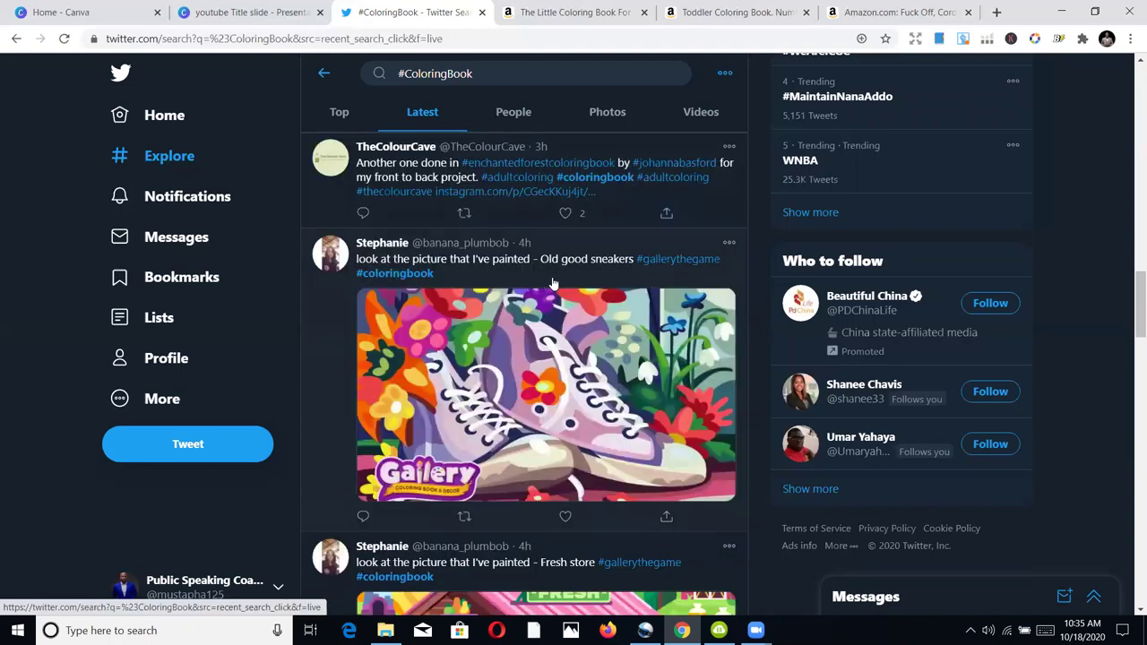
scroll(537, 296, down, 2)
scroll(484, 363, down, 8)
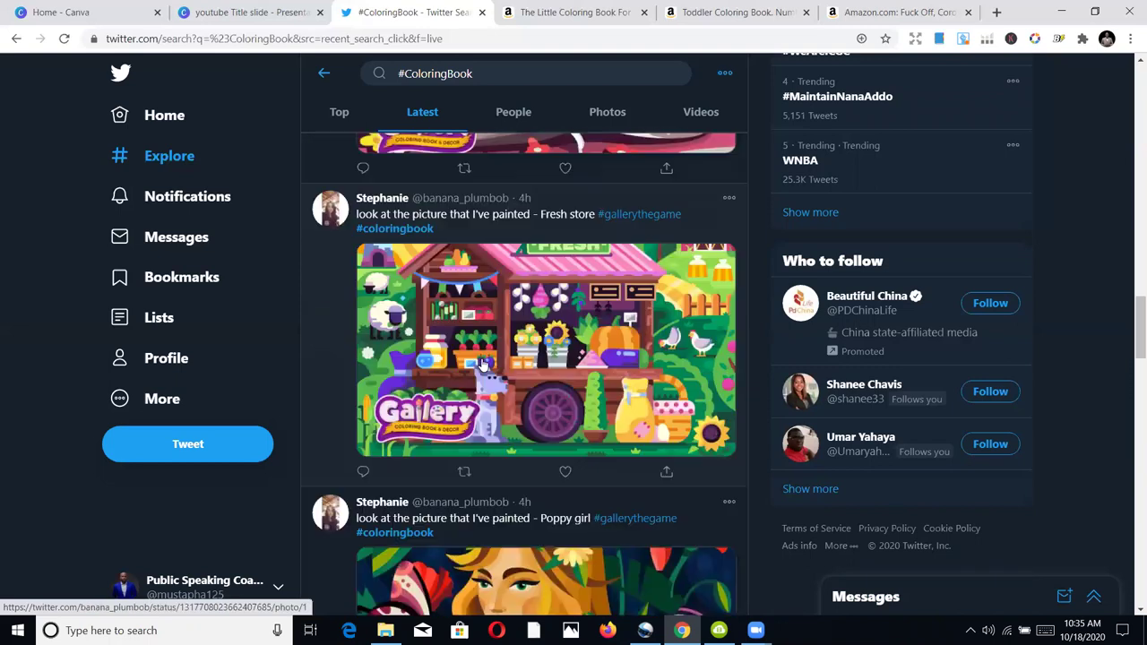
scroll(516, 352, down, 10)
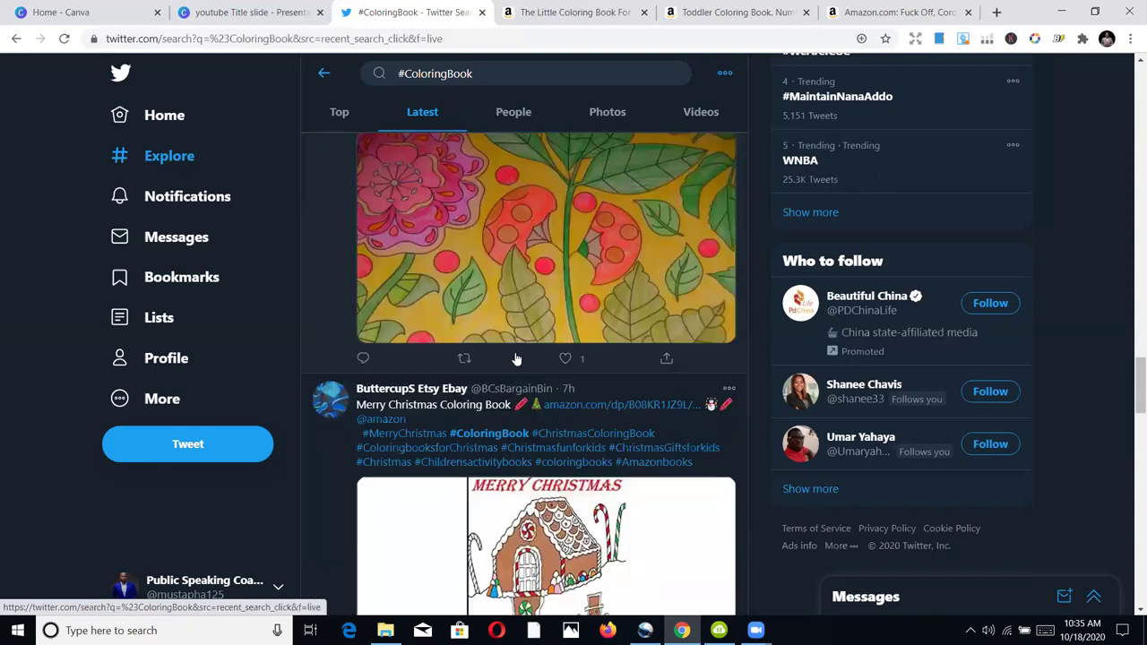
scroll(517, 363, up, 1)
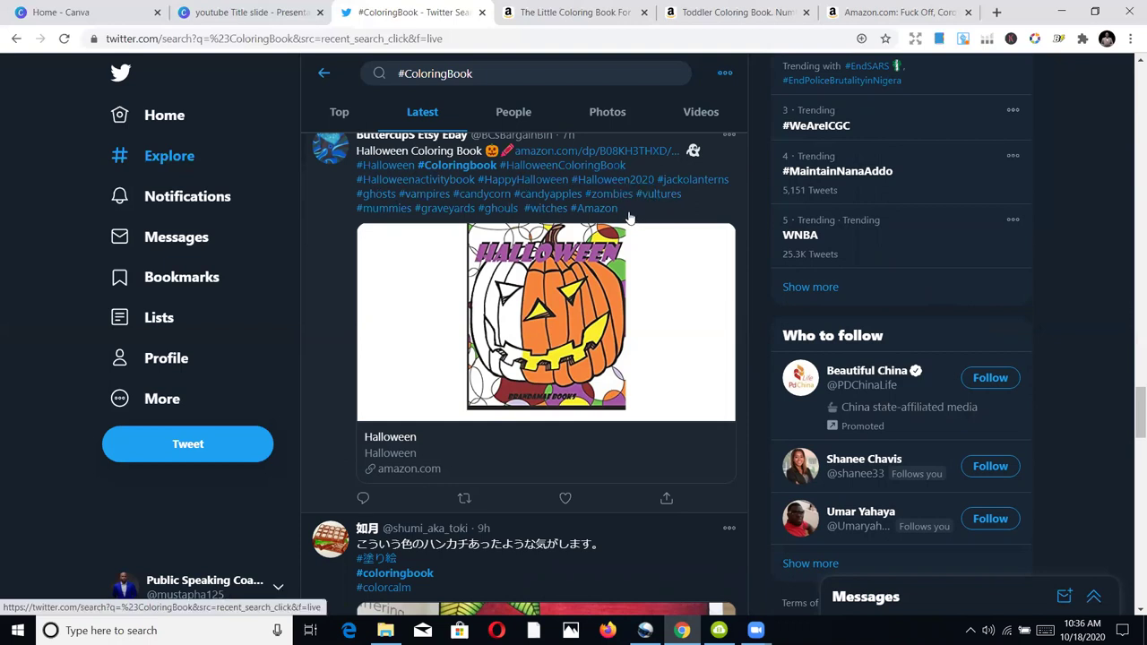
scroll(636, 221, up, 1)
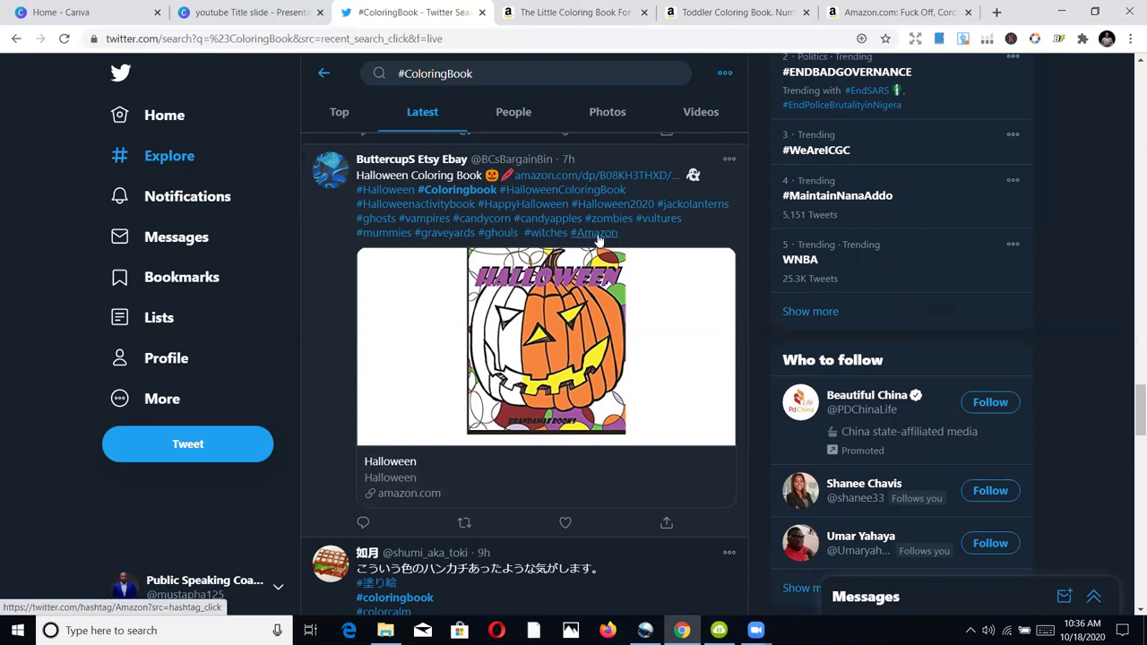
scroll(620, 302, down, 1)
scroll(620, 302, down, 7)
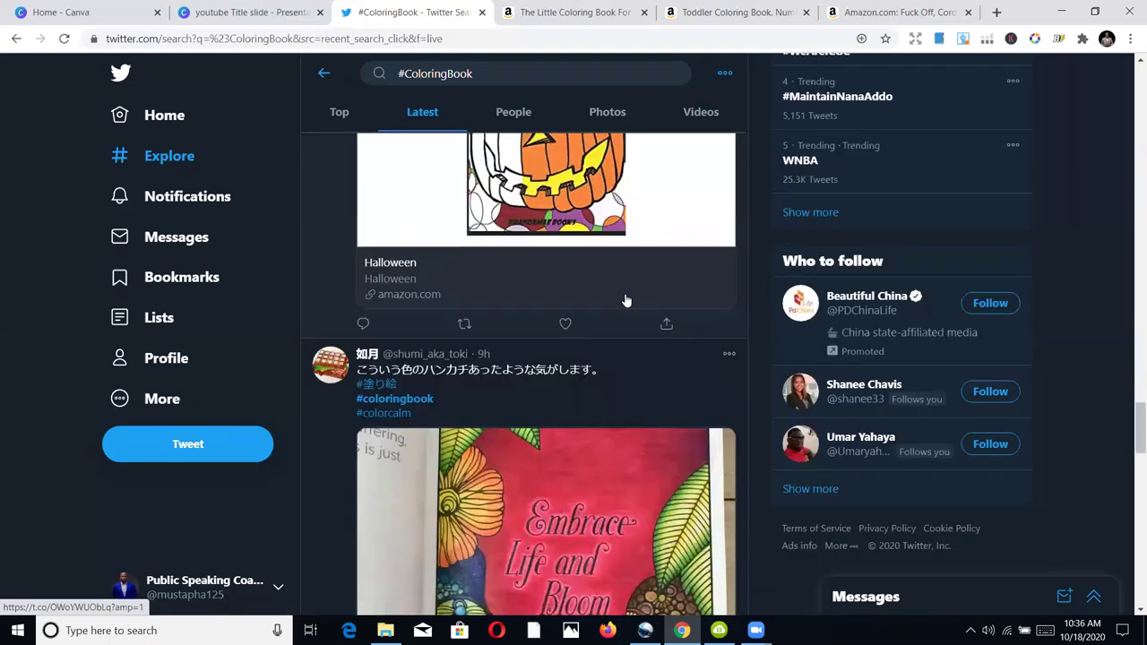
- Examine how the Dinosaur Coloring Book tweet and the older #ColoringBook tweets down to the Day of the Dead one use hashtags and links
scroll(608, 289, up, 2)
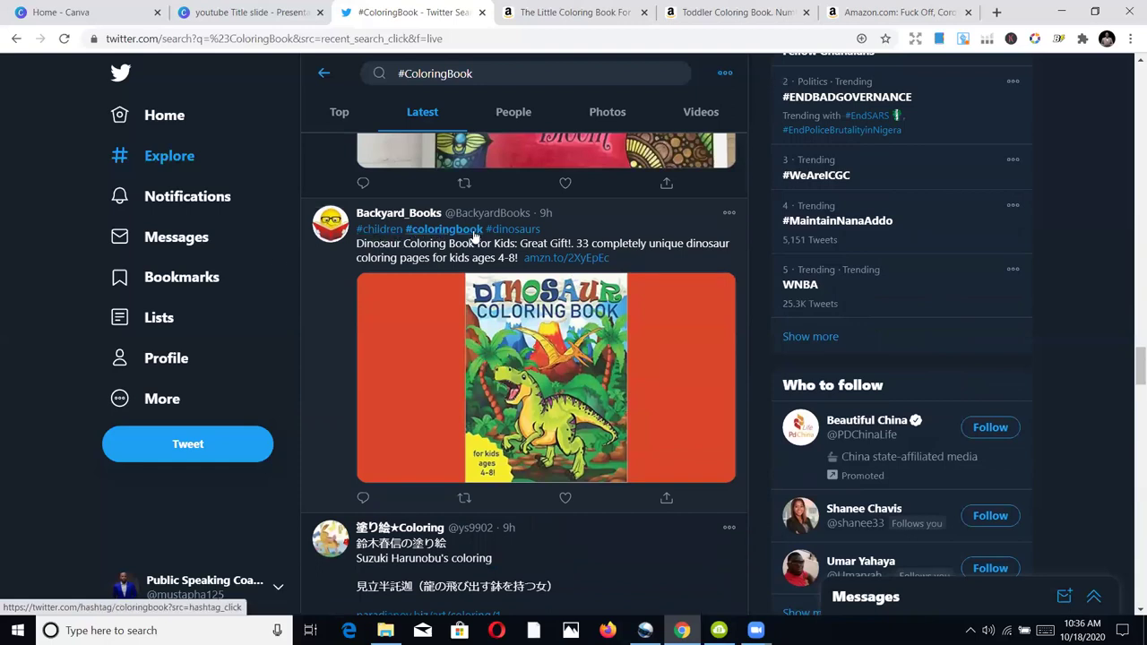
scroll(540, 291, down, 1)
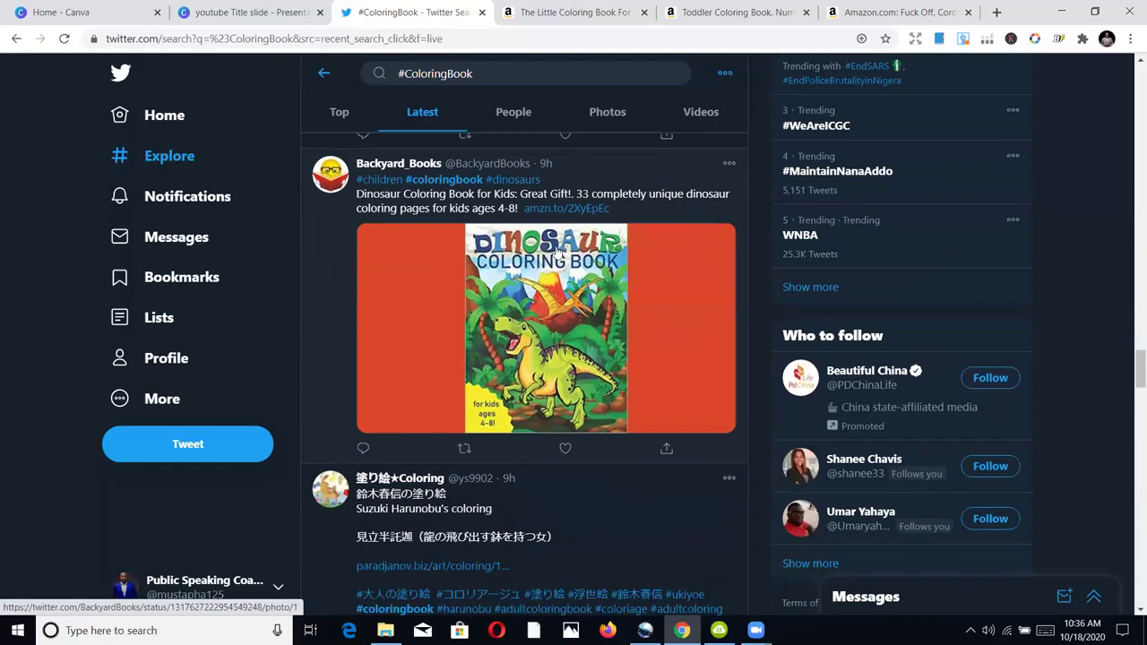
scroll(493, 303, down, 7)
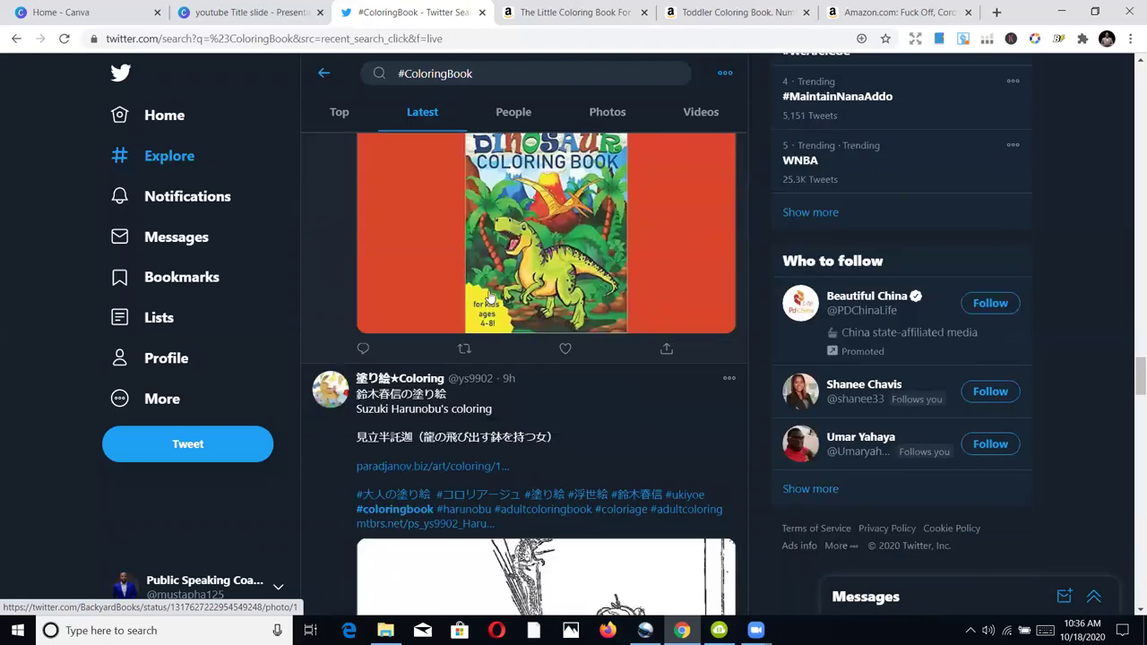
scroll(531, 309, down, 4)
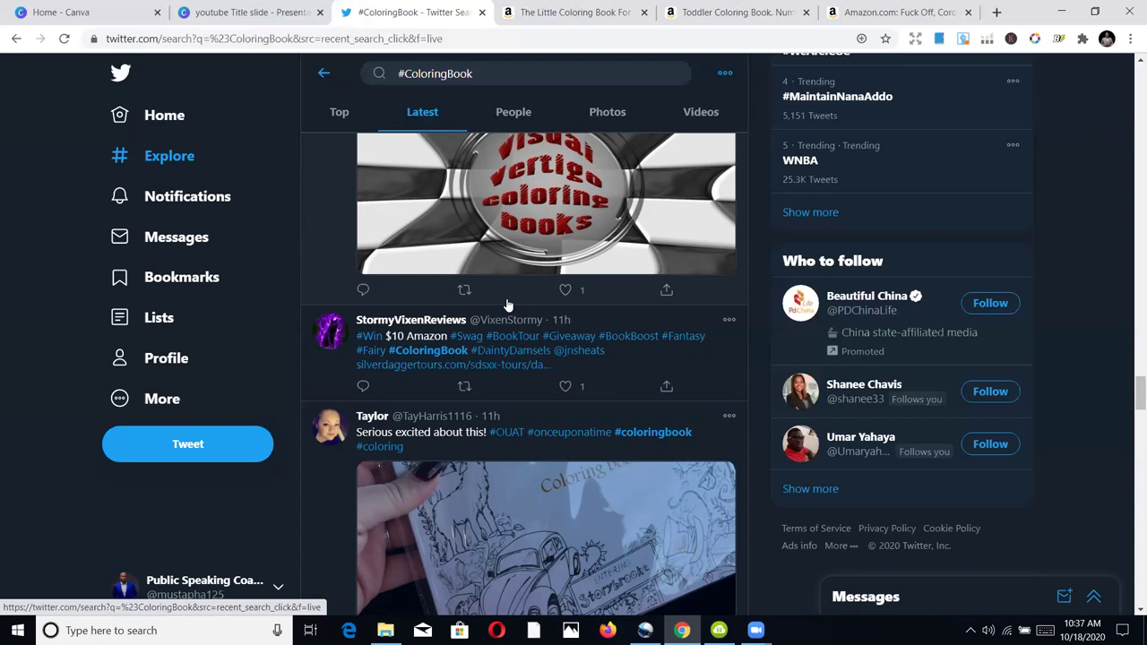
scroll(573, 345, down, 2)
scroll(584, 353, down, 5)
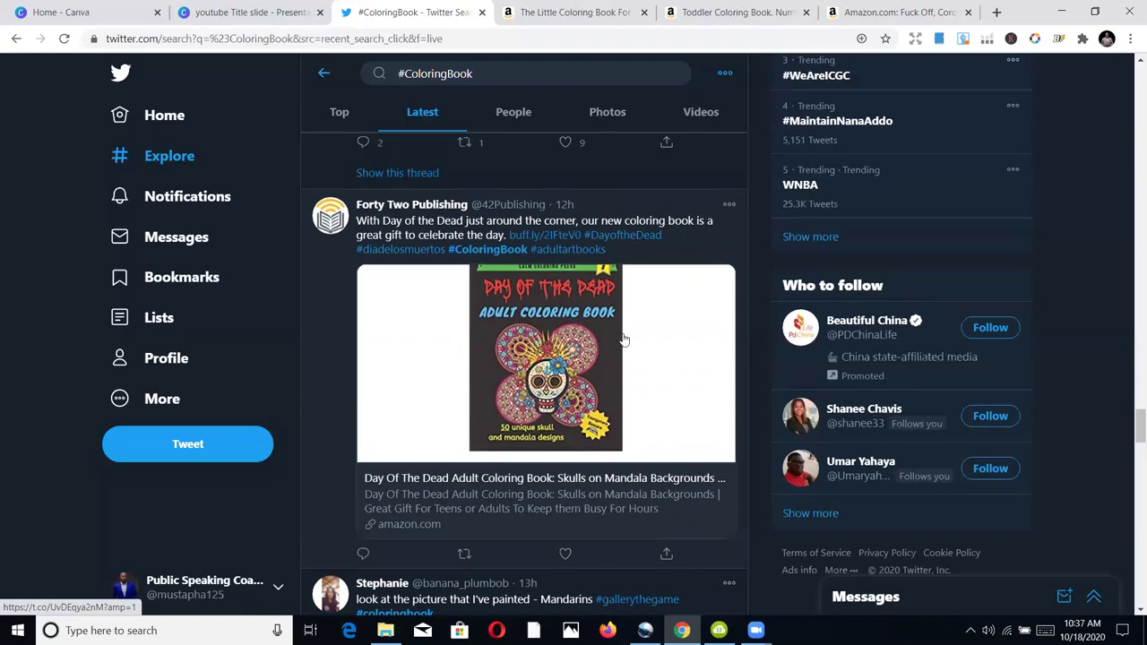
- Check the publication date on the Day of the Dead book's linked Amazon listing against today's date, and return to the tweets
click(568, 418)
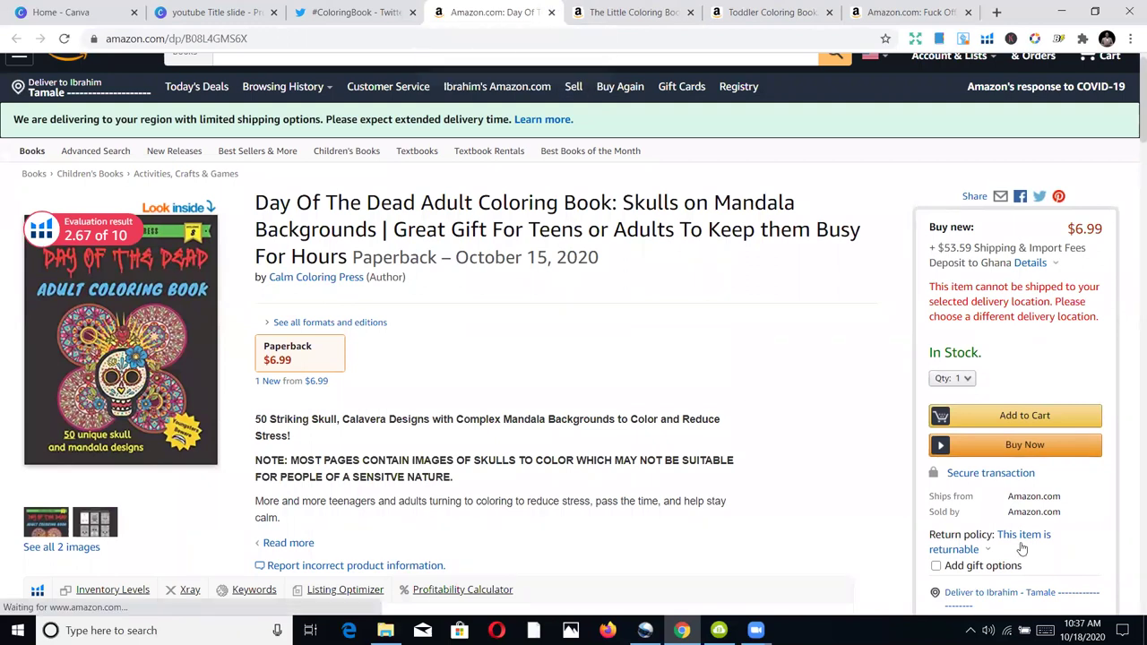
click(1080, 630)
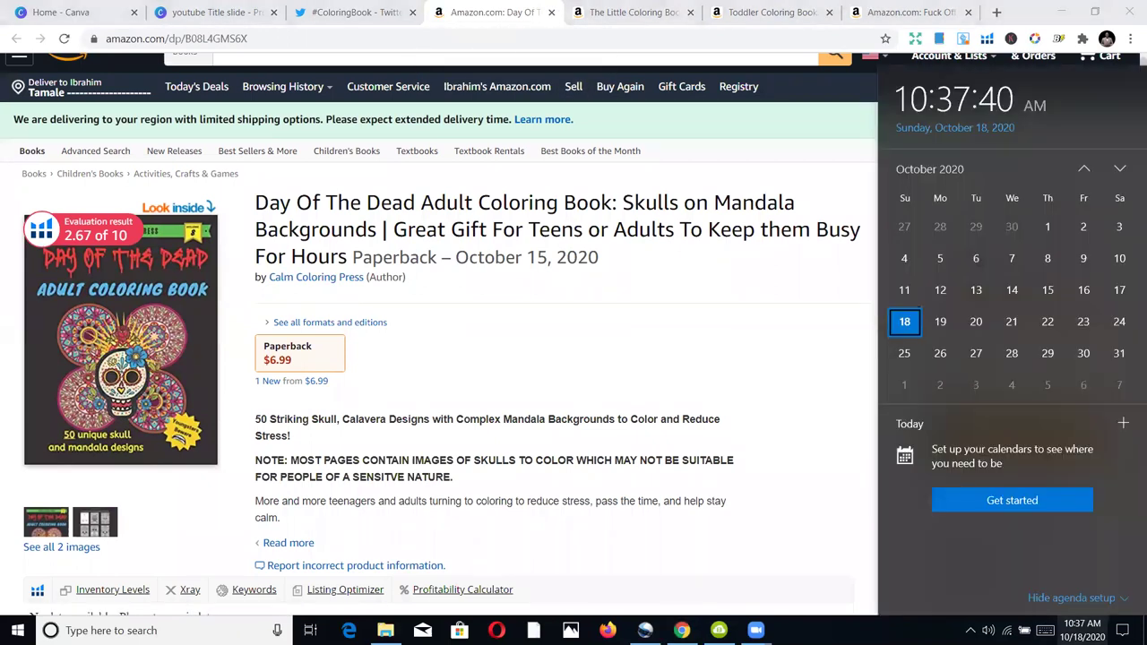
click(740, 342)
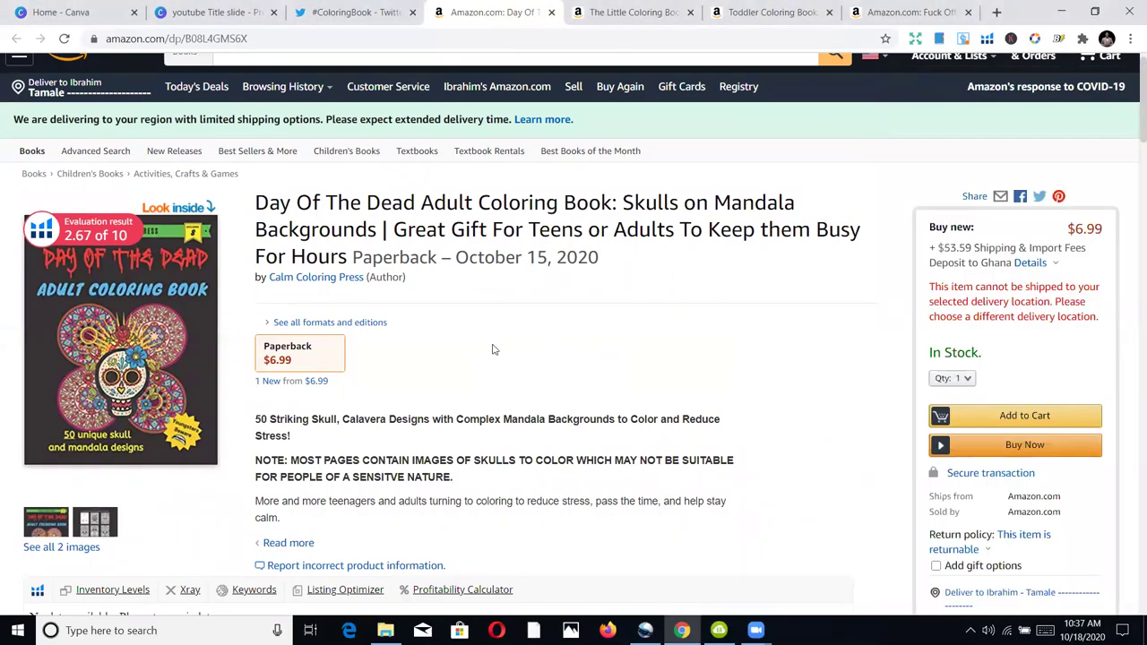
scroll(475, 334, down, 1)
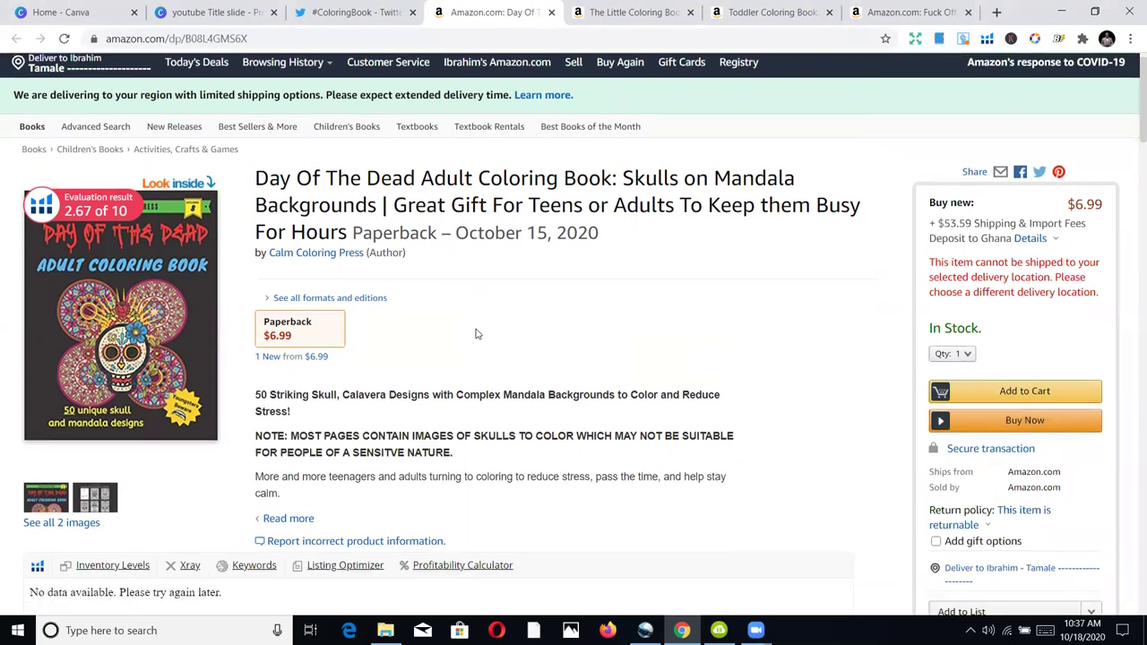
scroll(476, 333, down, 5)
scroll(490, 325, up, 5)
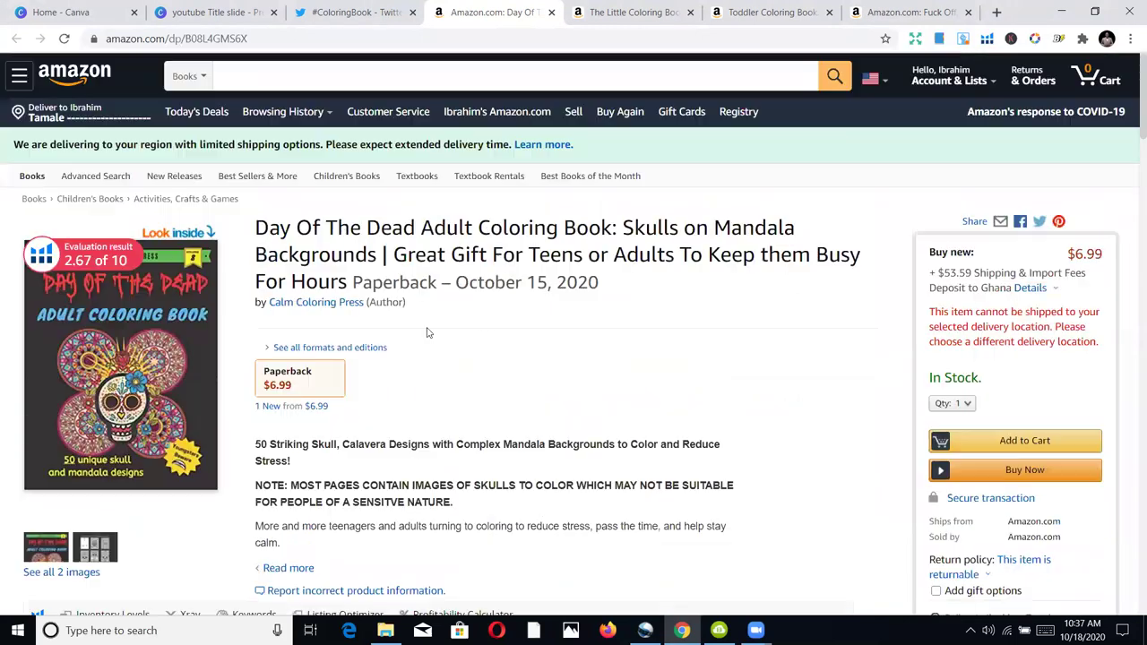
click(551, 12)
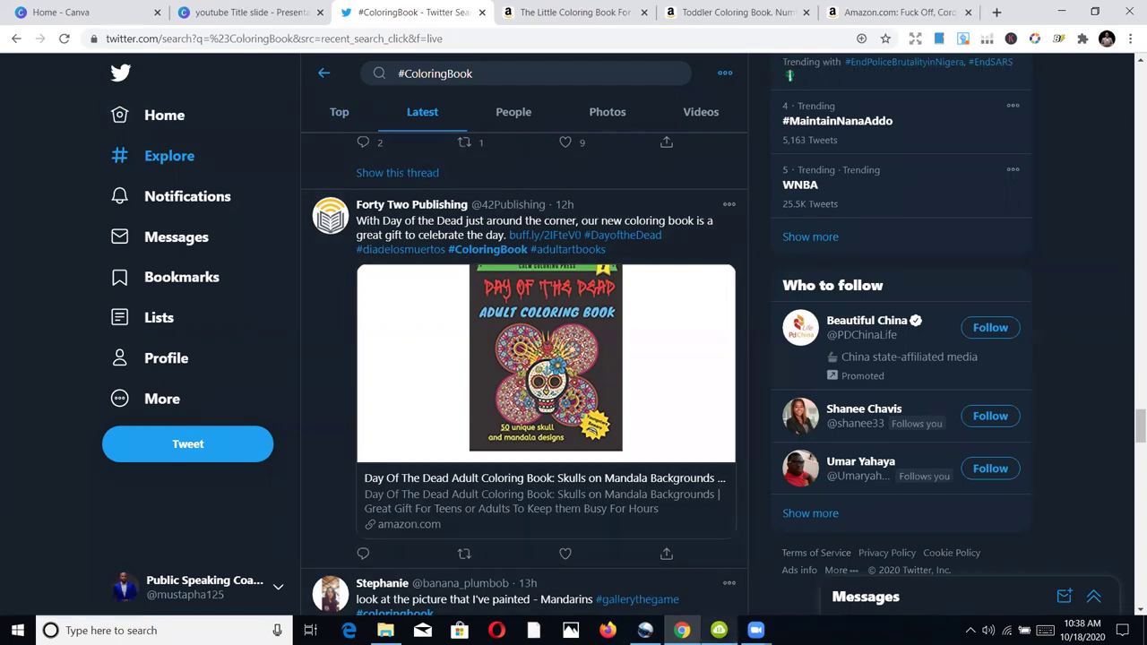
mouse_move(719, 630)
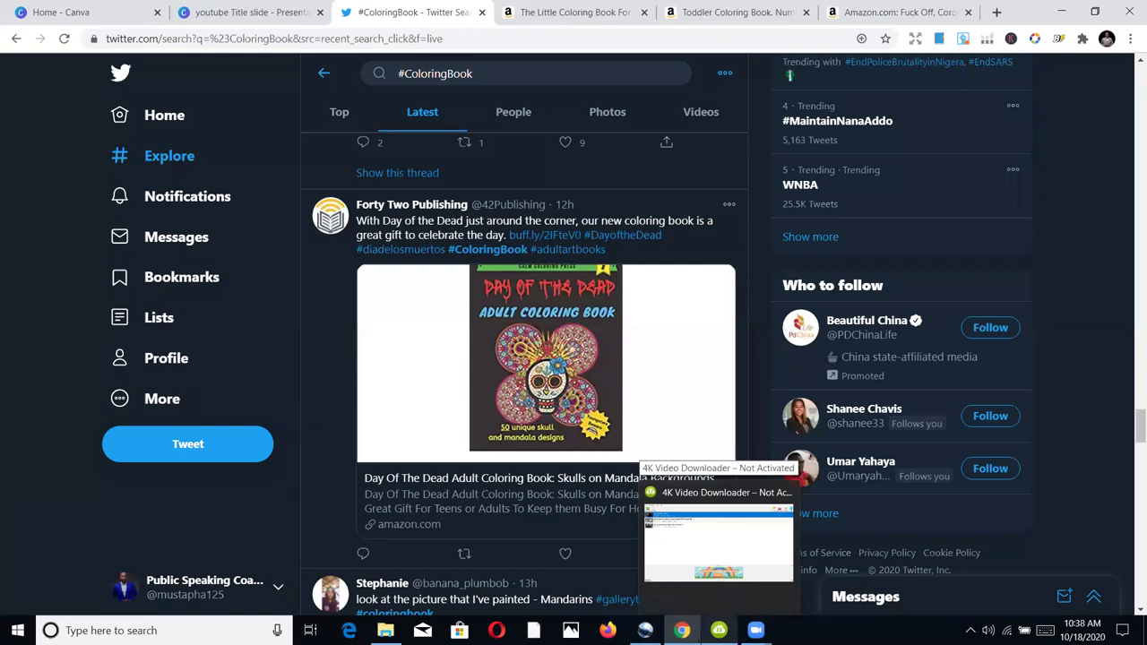